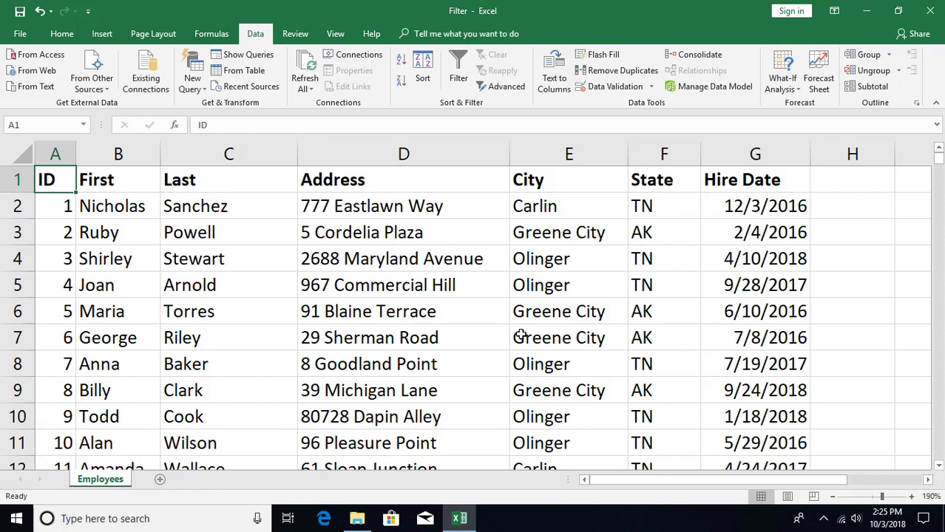
# Select rows 1–5 and insert five blank rows above the employee table
pyautogui.click(365, 334)
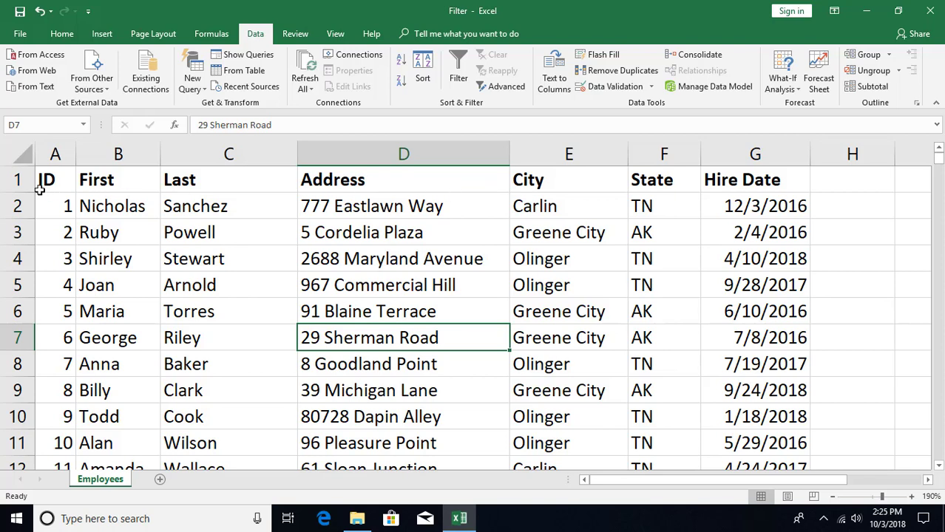
pyautogui.moveTo(17, 179); pyautogui.dragTo(17, 289)
pyautogui.rightClick(17, 289)
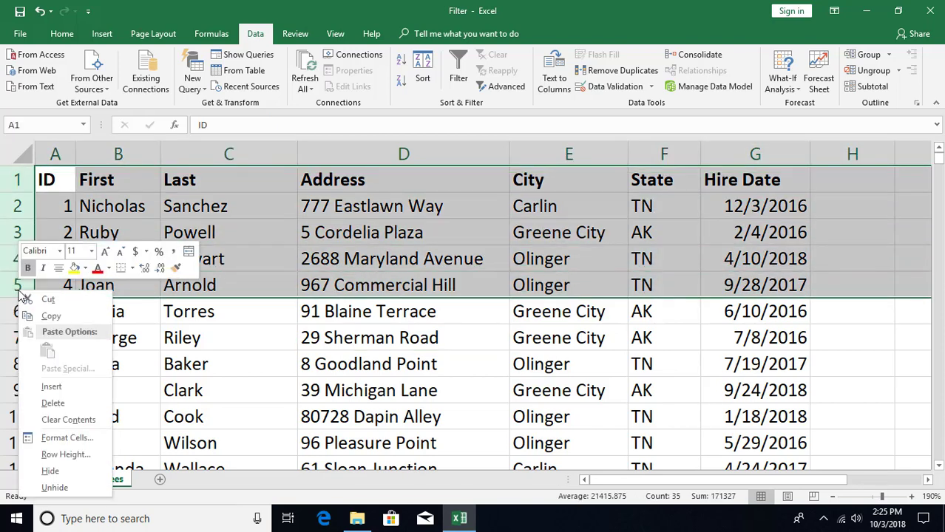
pyautogui.click(43, 390)
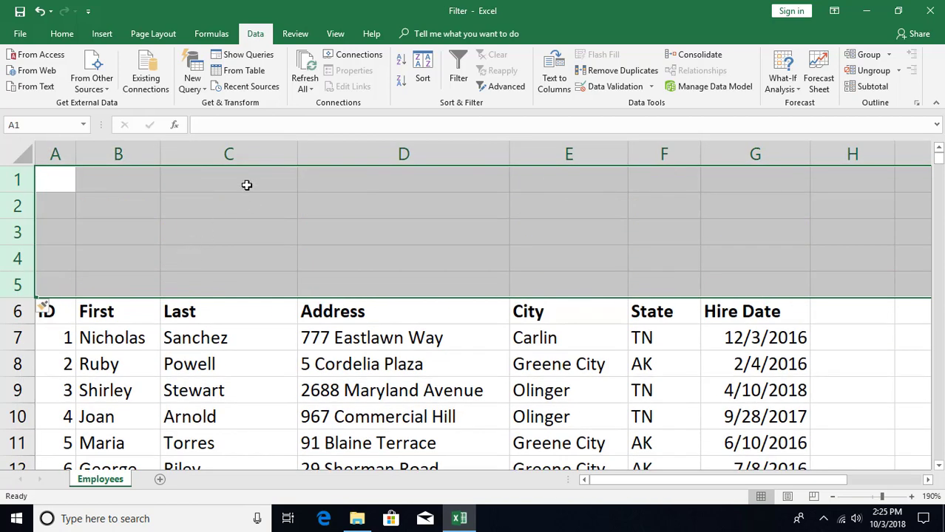
pyautogui.click(247, 185)
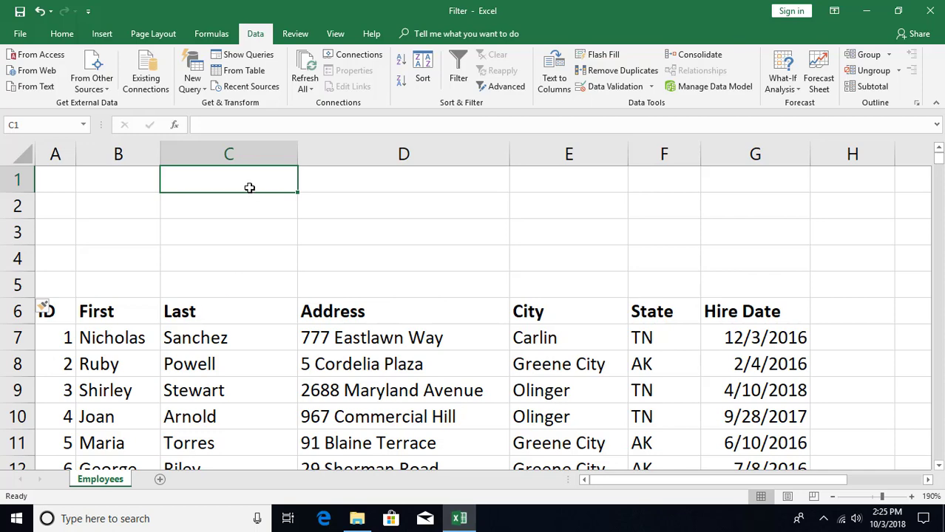
# Enter the criteria heading 'Last' in C1 and 'Adams' in C2
pyautogui.write('Last')
pyautogui.click(222, 210)
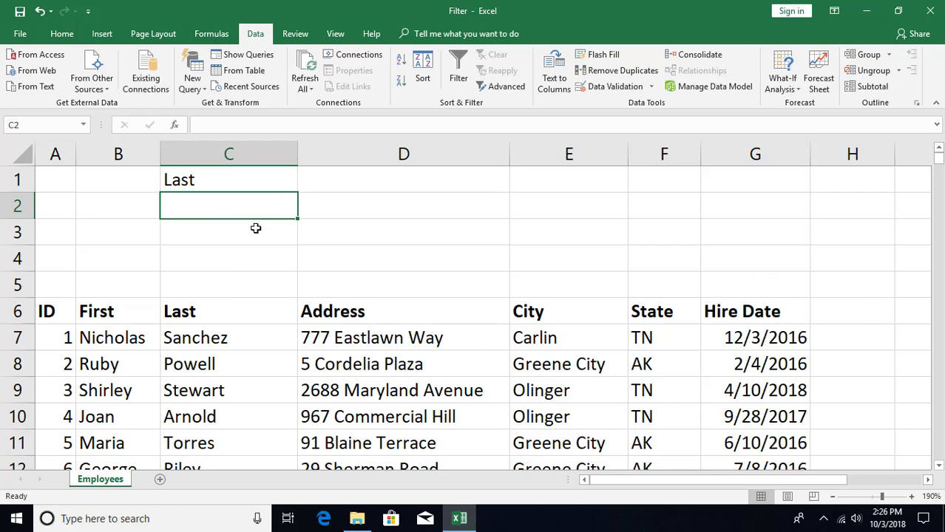
pyautogui.write('Adams')
pyautogui.press('Return')
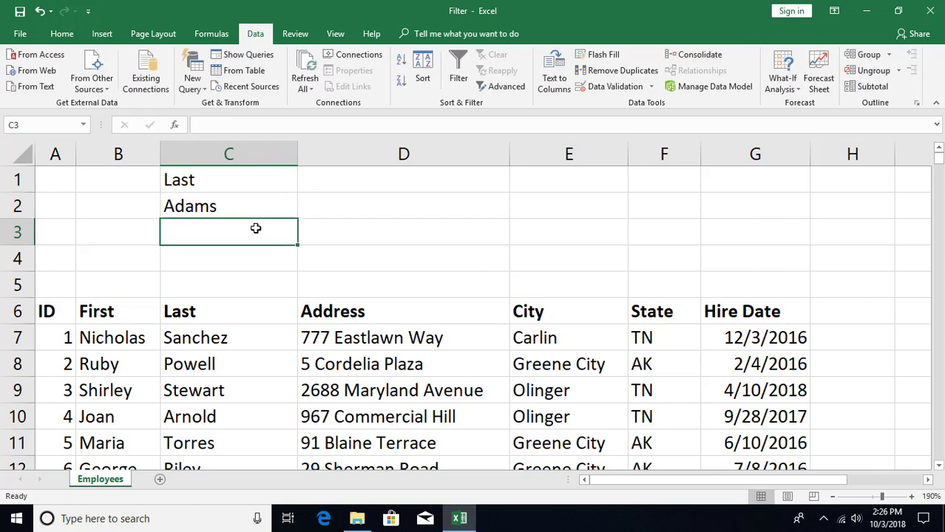
# Overwrite the table's Last heading in C6 with 'asdf' as a test, then undo it
pyautogui.click(221, 187)
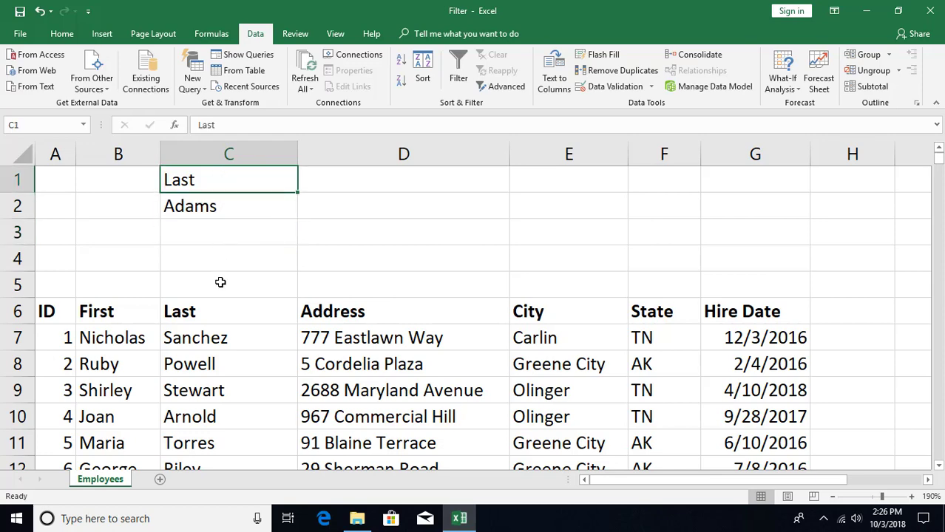
pyautogui.click(213, 317)
pyautogui.write('asdf')
pyautogui.press('Return')
pyautogui.hotkey('ctrl', 'z')
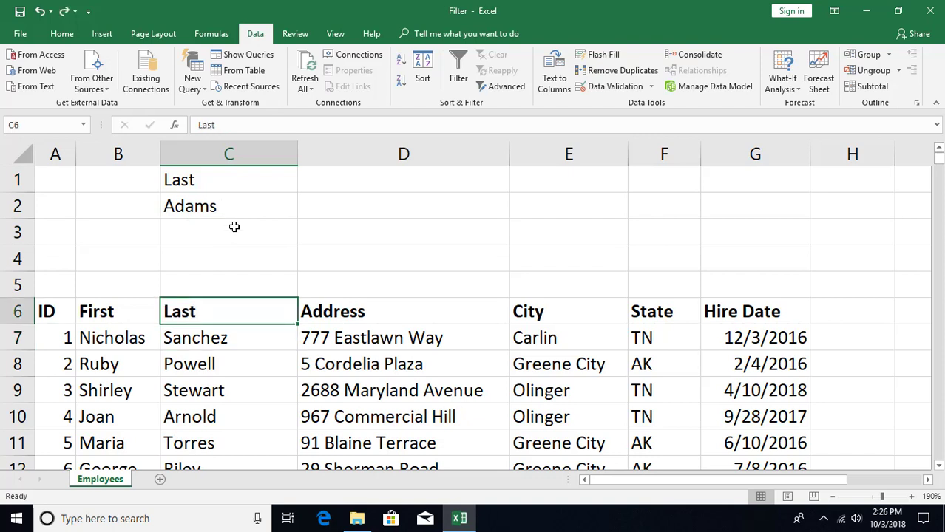
# Link C1 to the Last heading in C6 using Link Here and Paste Link
pyautogui.moveTo(241, 300); pyautogui.dragTo(243, 181)
pyautogui.click(288, 255)
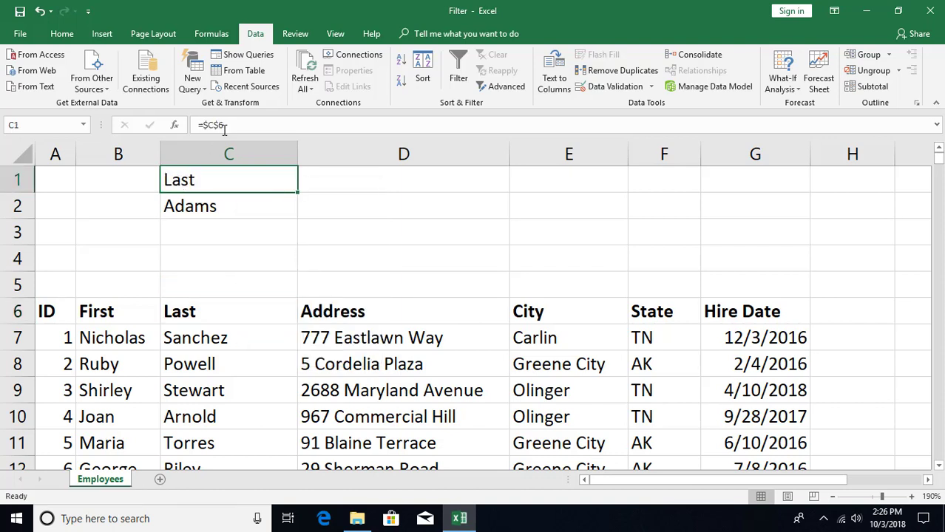
pyautogui.click(194, 311)
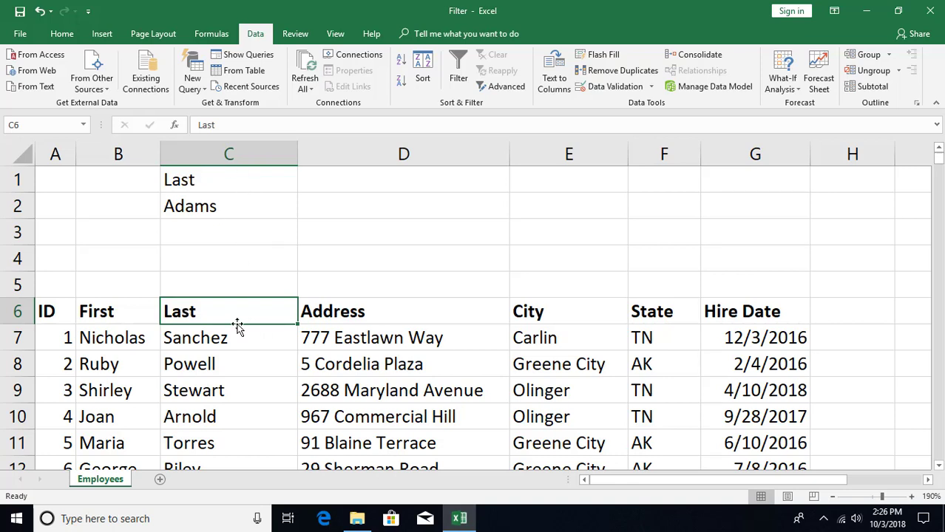
pyautogui.hotkey('ctrl', 'c')
pyautogui.click(208, 183)
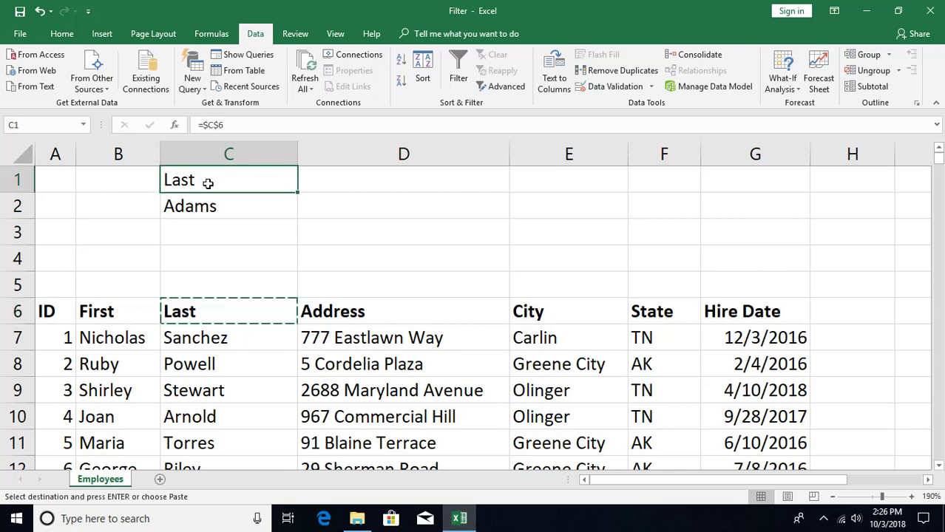
pyautogui.hotkey('ctrl', 'alt', 'v')
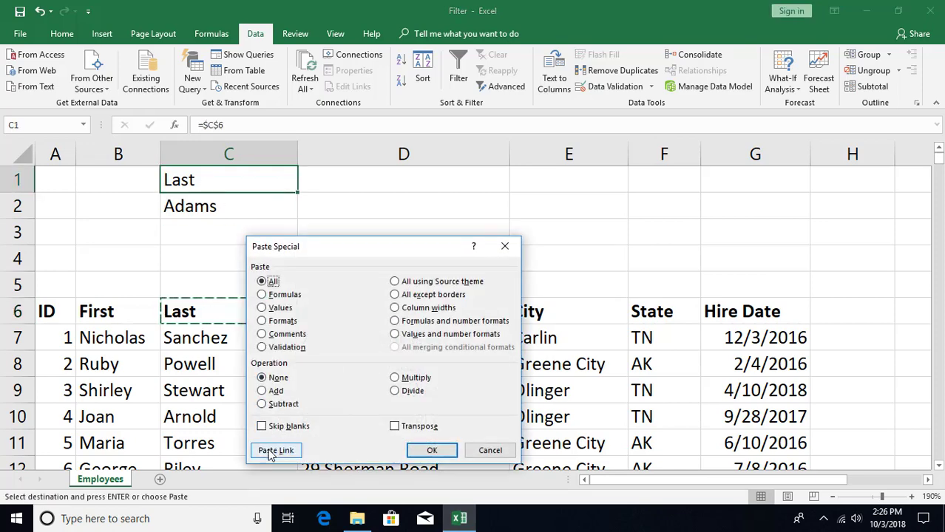
pyautogui.click(276, 450)
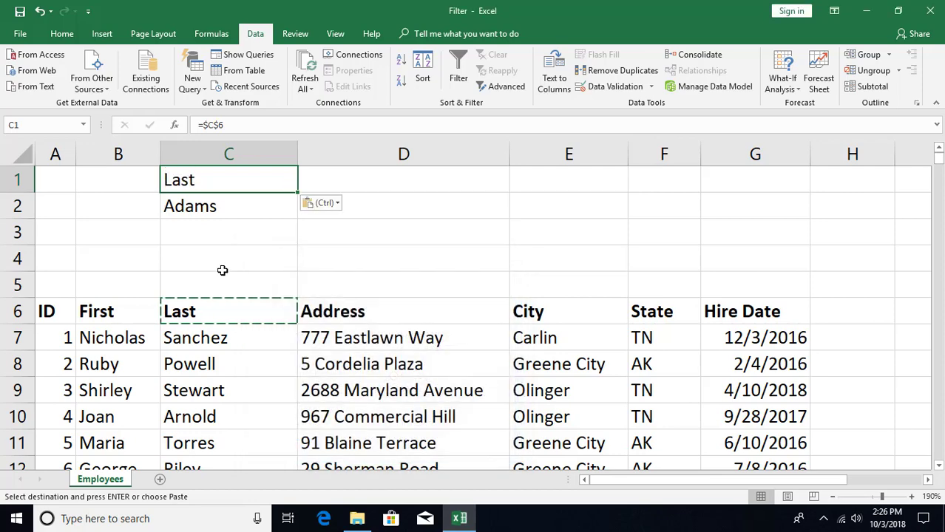
# Test the link by renaming the C6 heading with 'name' added, then restoring 'Last'
pyautogui.doubleClick(212, 310)
pyautogui.write('name')
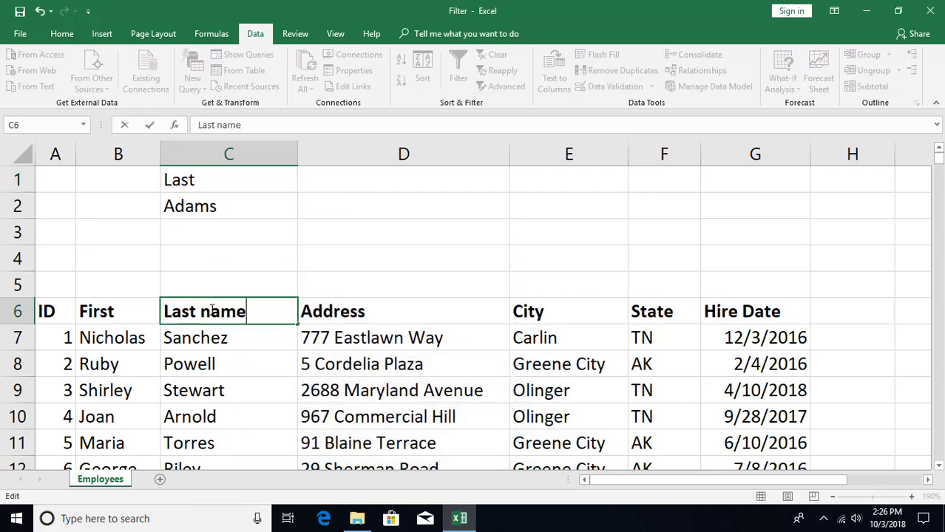
pyautogui.press('Return')
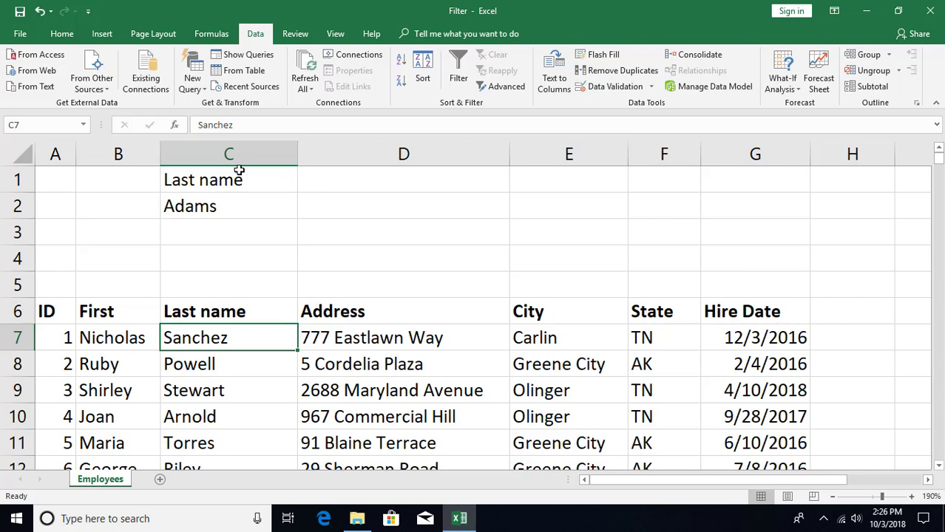
pyautogui.doubleClick(238, 310)
pyautogui.press('BackSpace')
pyautogui.press('BackSpace')
pyautogui.press('BackSpace')
pyautogui.press('BackSpace')
pyautogui.press('BackSpace')
pyautogui.press('Return')
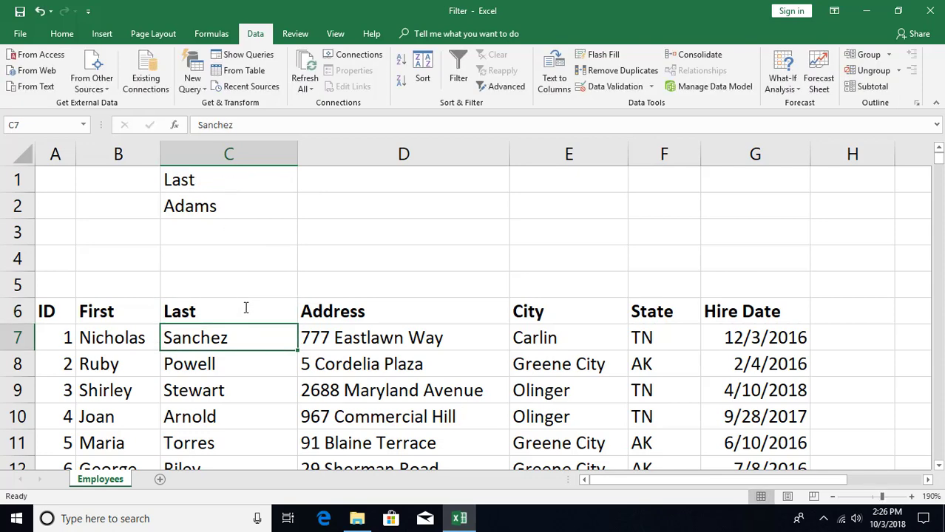
pyautogui.click(214, 201)
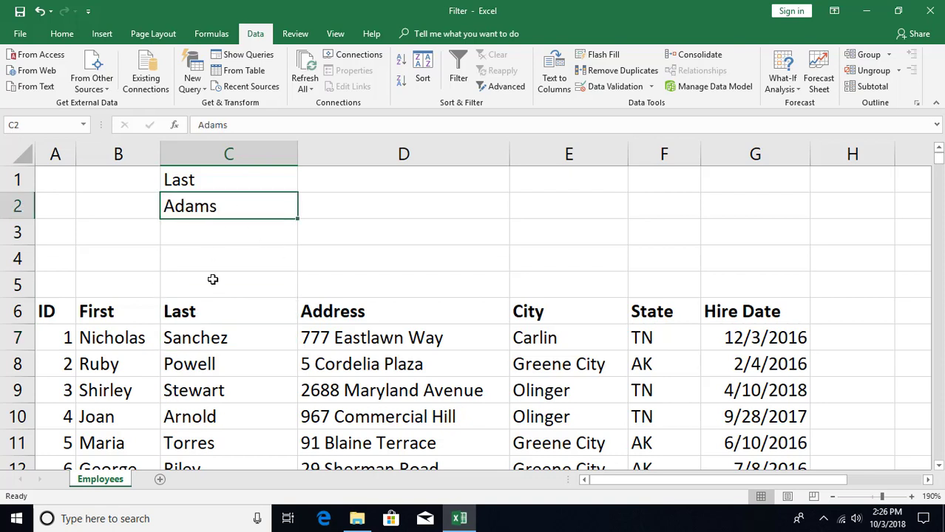
pyautogui.click(207, 361)
# Run Advanced Filter in place with criteria range C1:C2 to show only Adams records
pyautogui.click(504, 87)
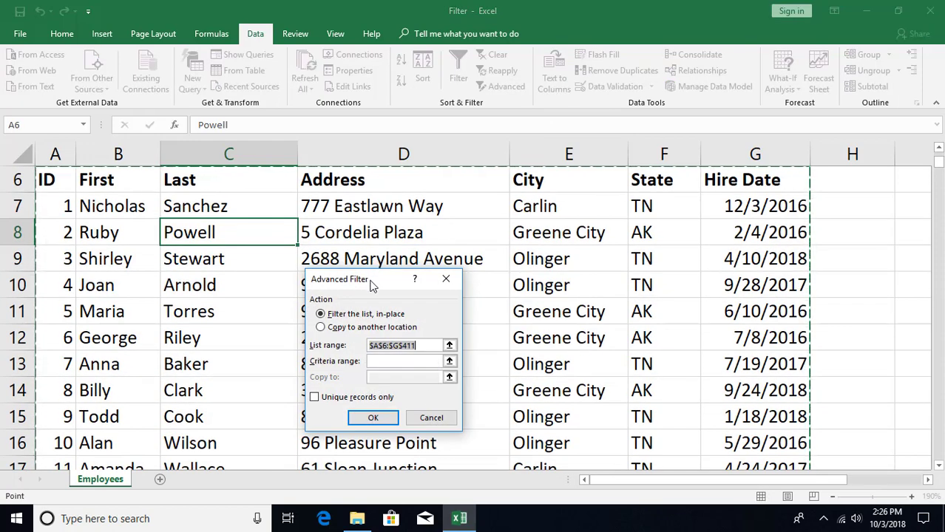
pyautogui.moveTo(373, 284); pyautogui.dragTo(508, 223)
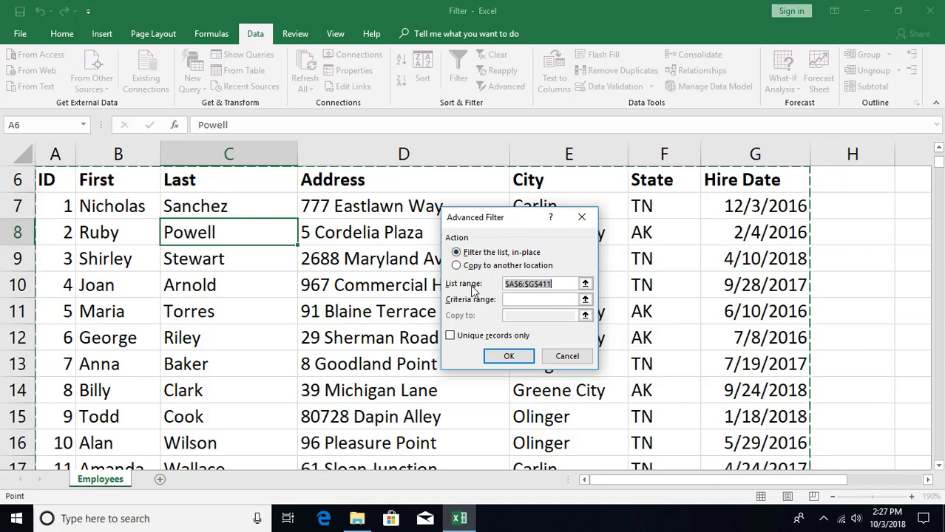
pyautogui.click(510, 302)
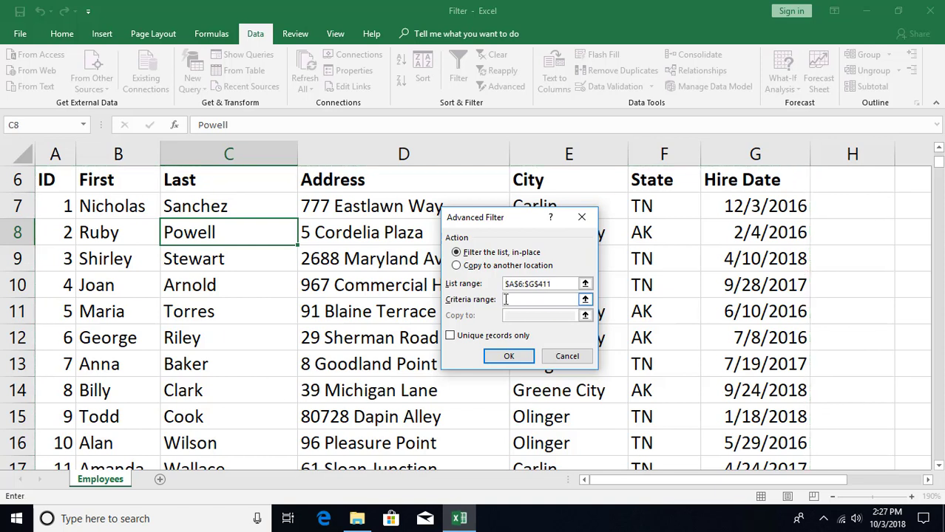
pyautogui.doubleClick(557, 284)
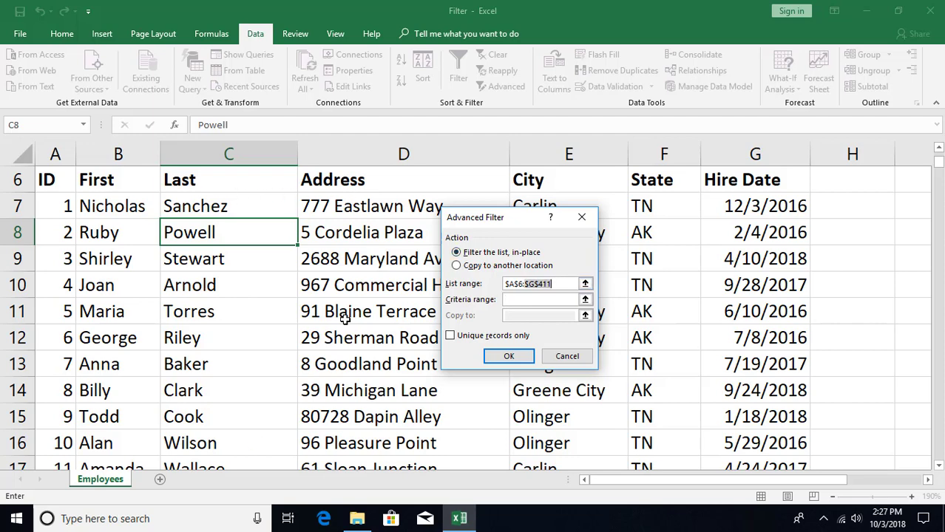
pyautogui.scroll(2, 345, 318)
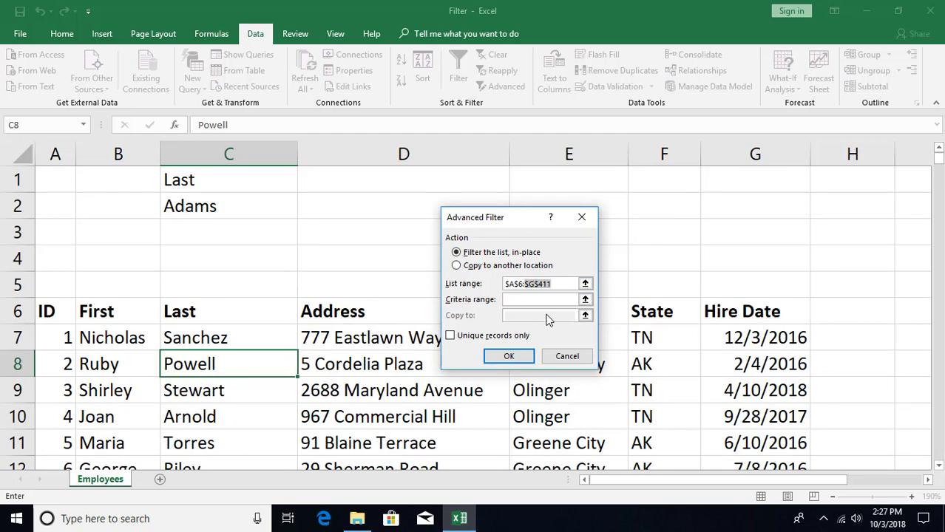
pyautogui.click(526, 298)
pyautogui.click(215, 180)
pyautogui.moveTo(215, 180); pyautogui.dragTo(225, 205)
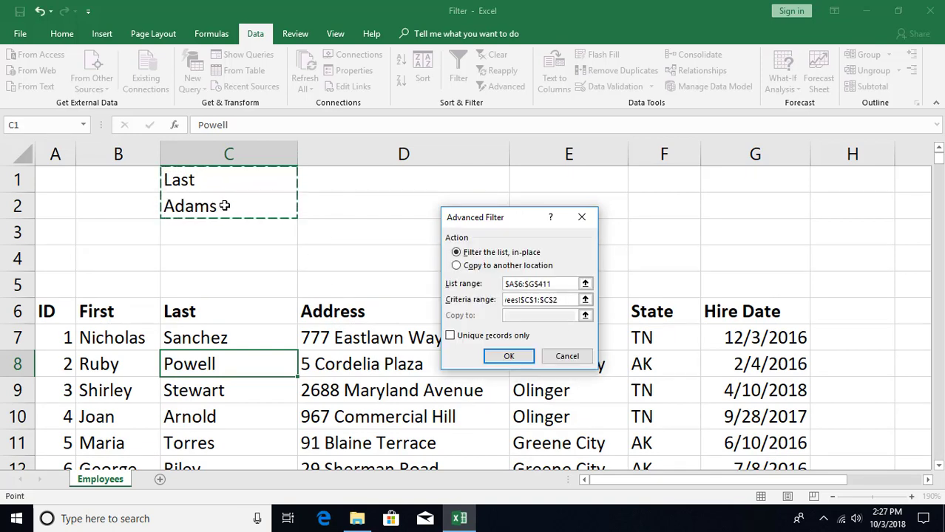
pyautogui.click(508, 356)
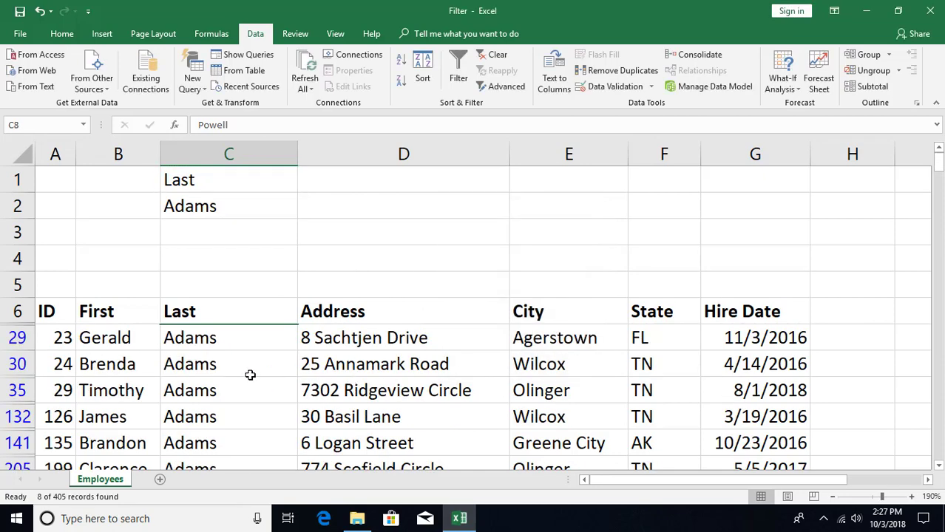
# Review the 8 Adams results, then clear the filter to show the full list
pyautogui.click(249, 371)
pyautogui.scroll(-1, 227, 343)
pyautogui.scroll(1, 252, 366)
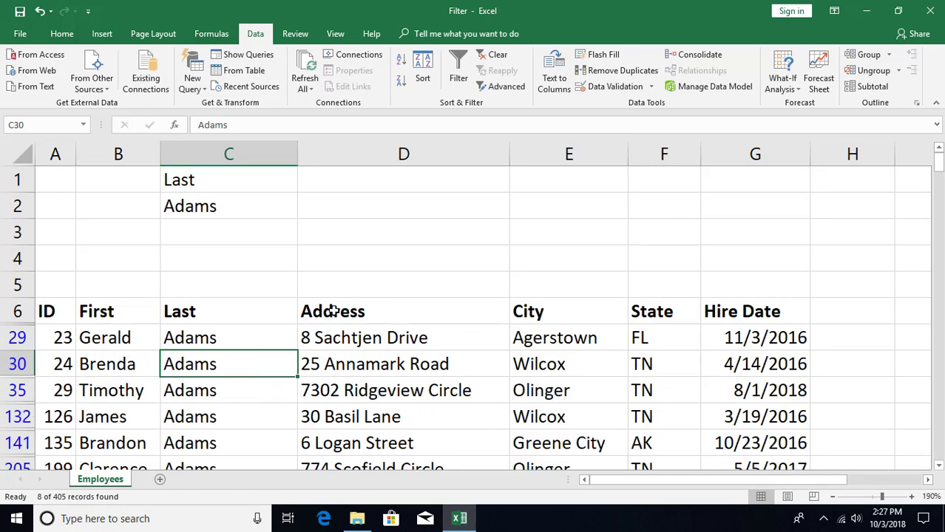
pyautogui.click(495, 56)
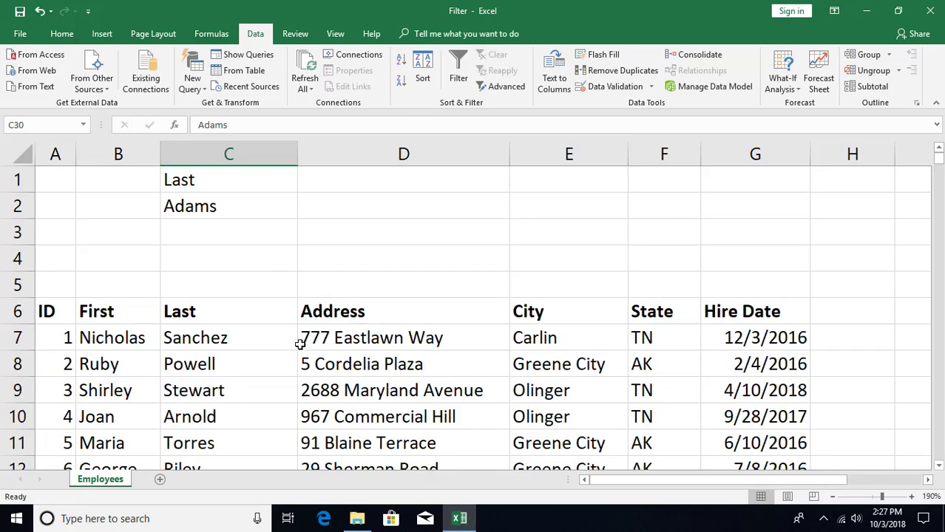
# Paste the seven table headings into A1:G1 as links
pyautogui.click(276, 353)
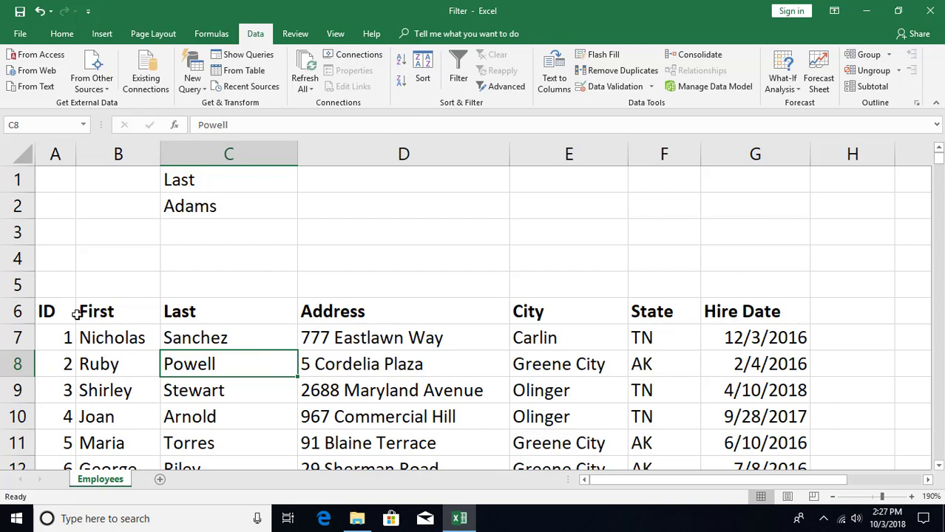
pyautogui.moveTo(59, 311); pyautogui.dragTo(712, 316)
pyautogui.hotkey('ctrl', 'c')
pyautogui.click(53, 180)
pyautogui.hotkey('ctrl', 'alt', 'v')
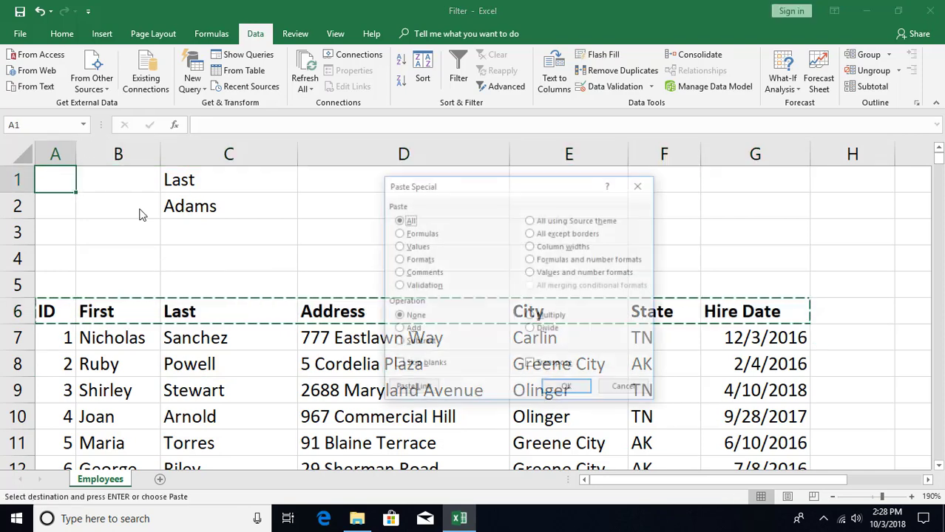
pyautogui.click(411, 389)
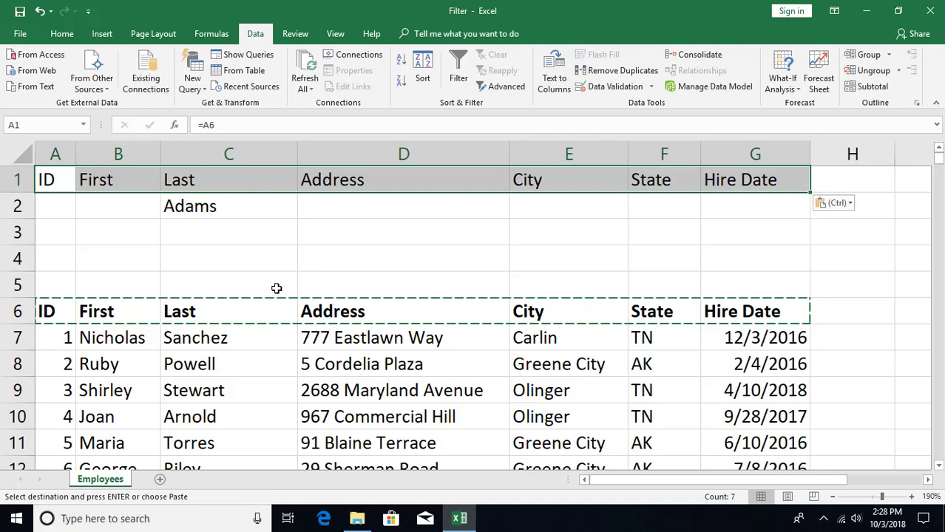
# Enter the criterion AK under State in F2
pyautogui.click(659, 205)
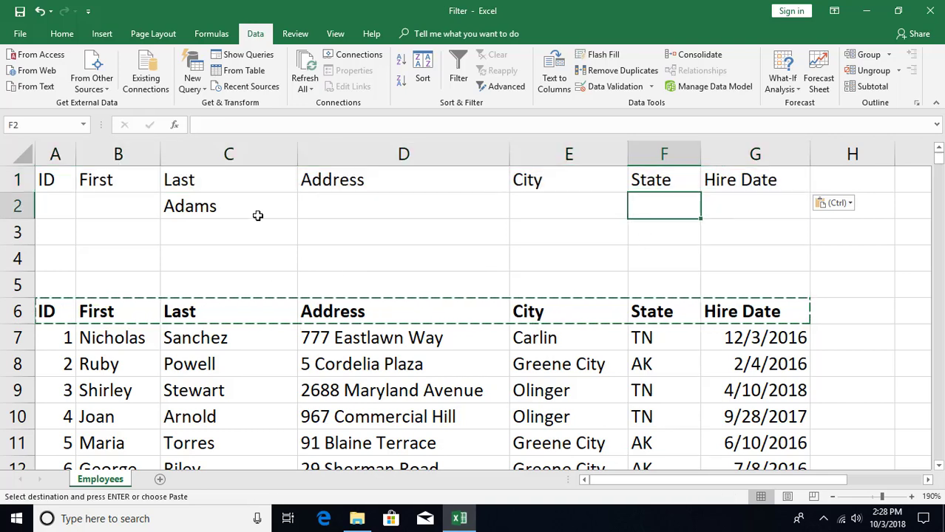
pyautogui.write('AK')
pyautogui.press('Return')
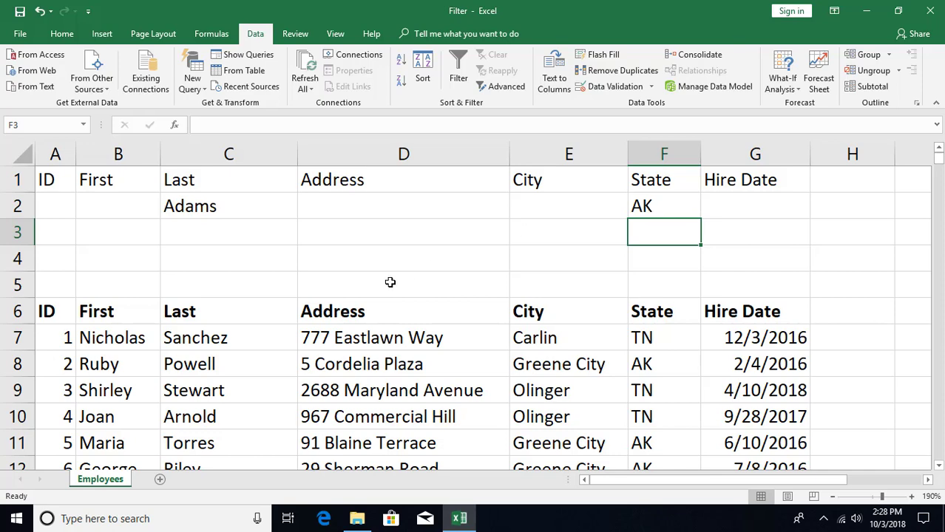
pyautogui.click(314, 363)
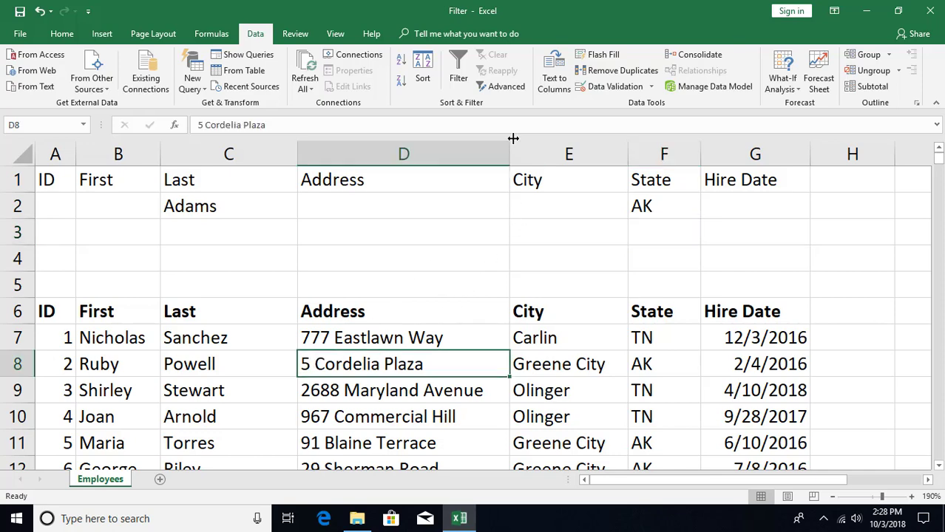
pyautogui.click(506, 86)
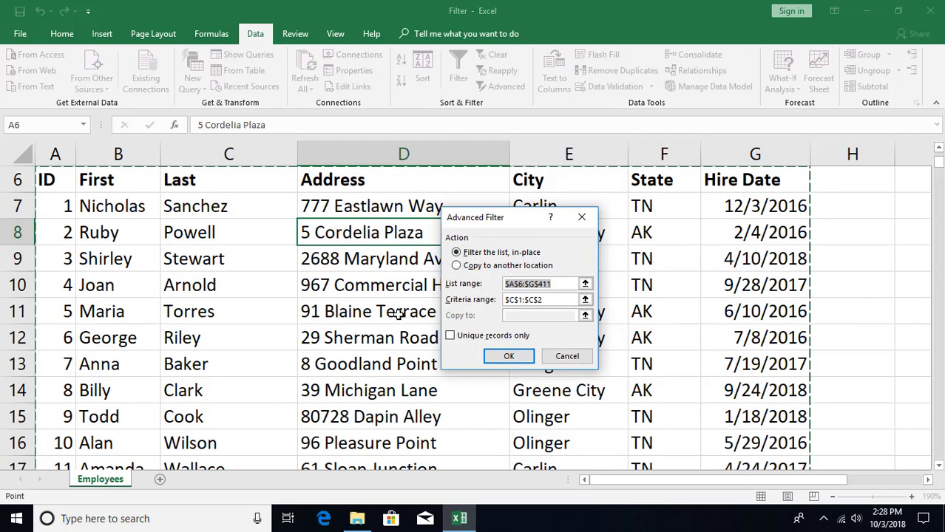
pyautogui.click(547, 300)
pyautogui.moveTo(67, 181); pyautogui.dragTo(726, 200)
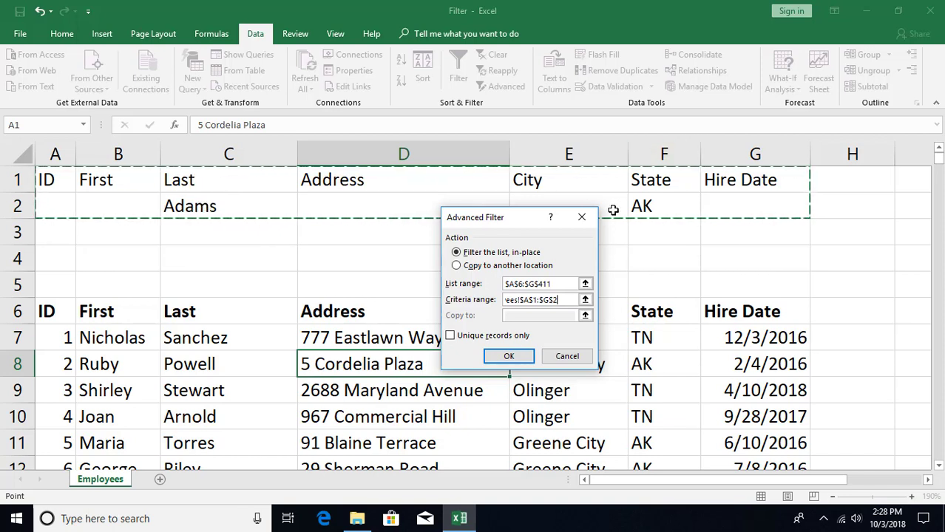
pyautogui.click(510, 356)
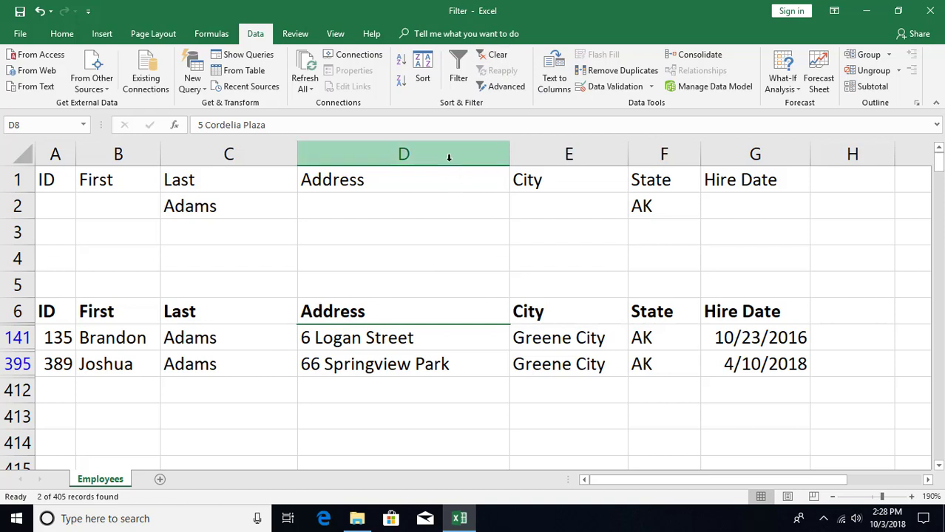
pyautogui.click(492, 55)
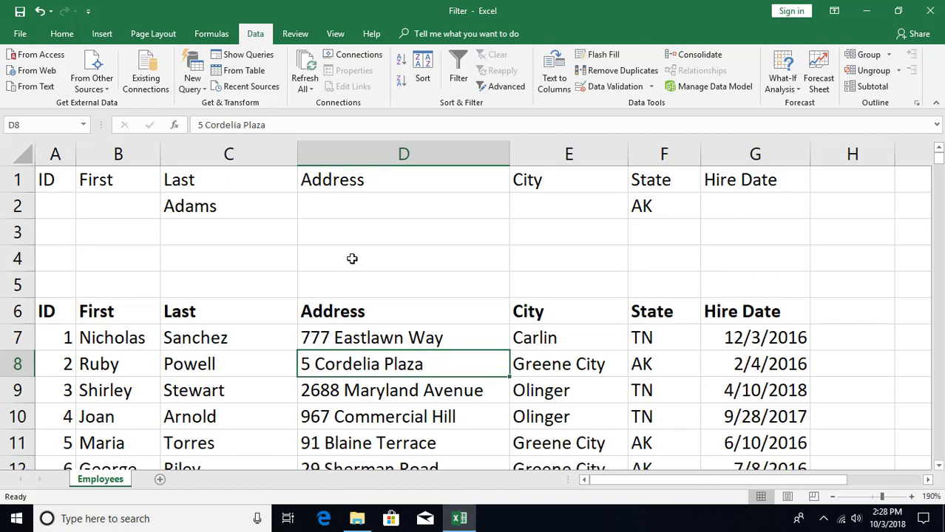
# Move the AK criterion from F2 to F3, placing it on a separate row from Adams in C2
pyautogui.doubleClick(649, 208)
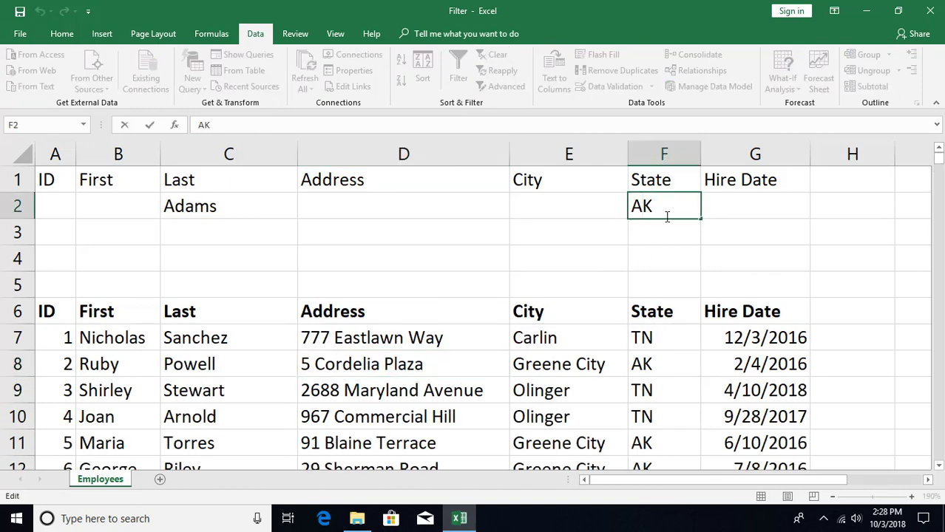
pyautogui.press('Escape')
pyautogui.moveTo(667, 221); pyautogui.dragTo(664, 238)
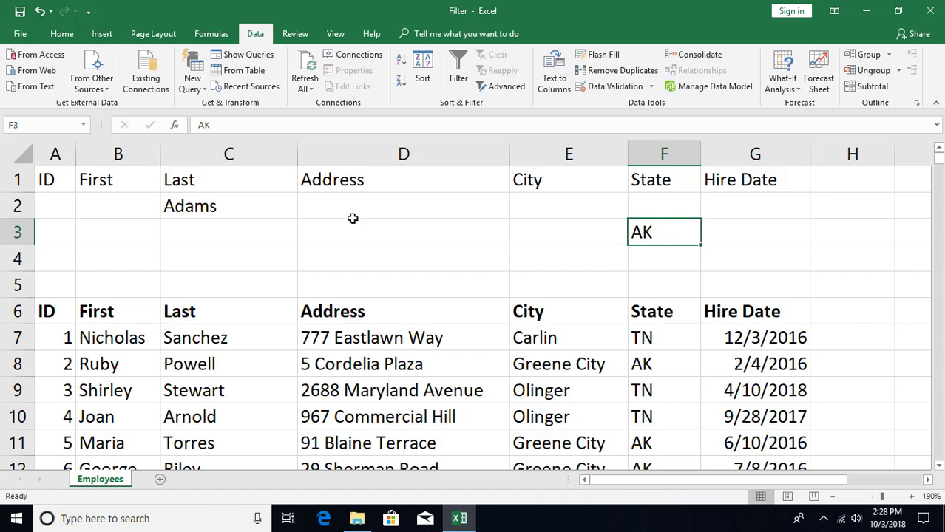
pyautogui.click(219, 209)
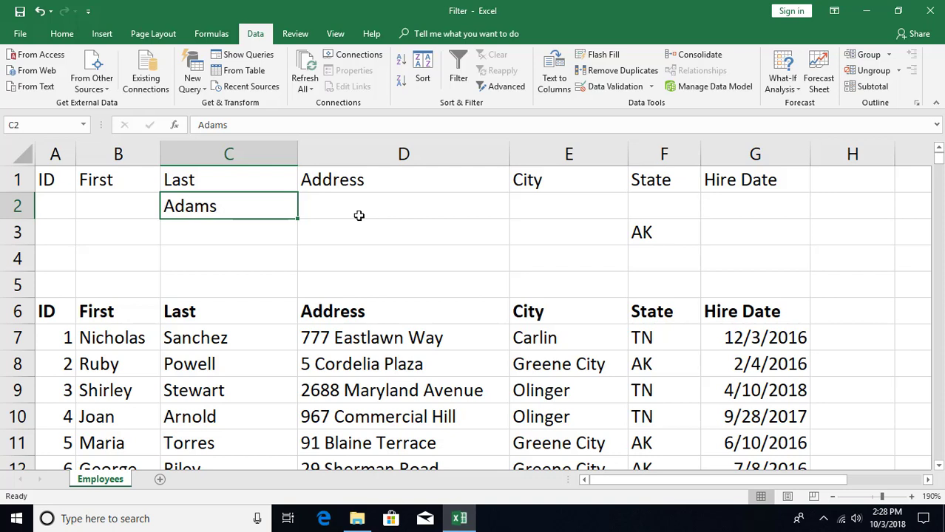
pyautogui.click(651, 234)
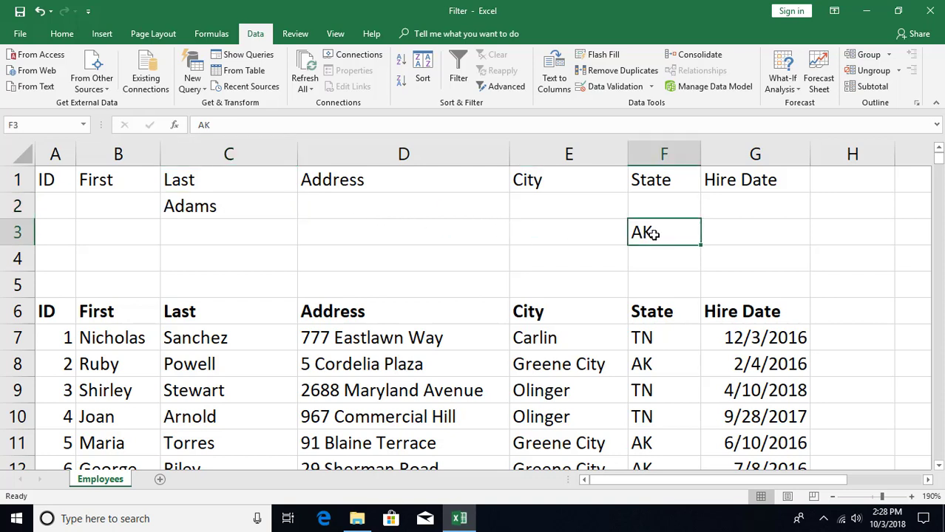
pyautogui.click(246, 209)
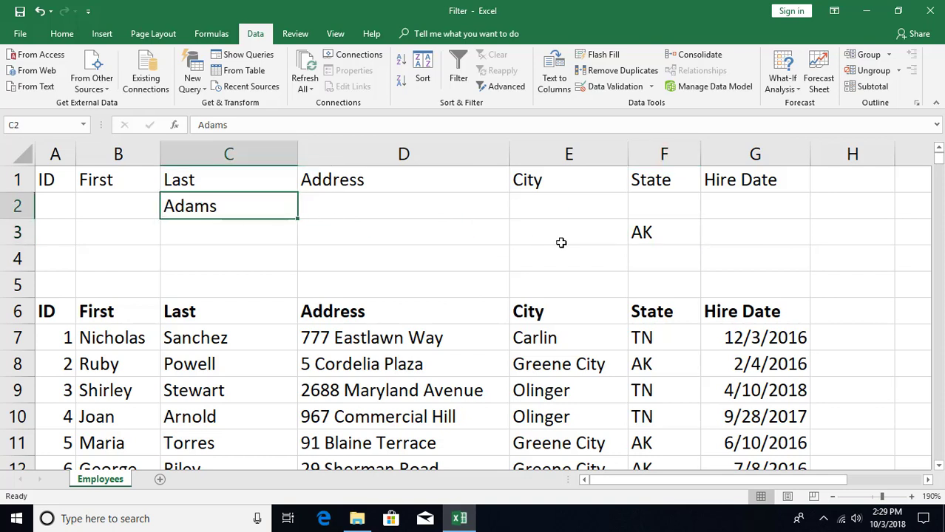
# Run Advanced Filter with criteria range A1:G3 to match Adams or AK
pyautogui.click(673, 234)
pyautogui.click(281, 380)
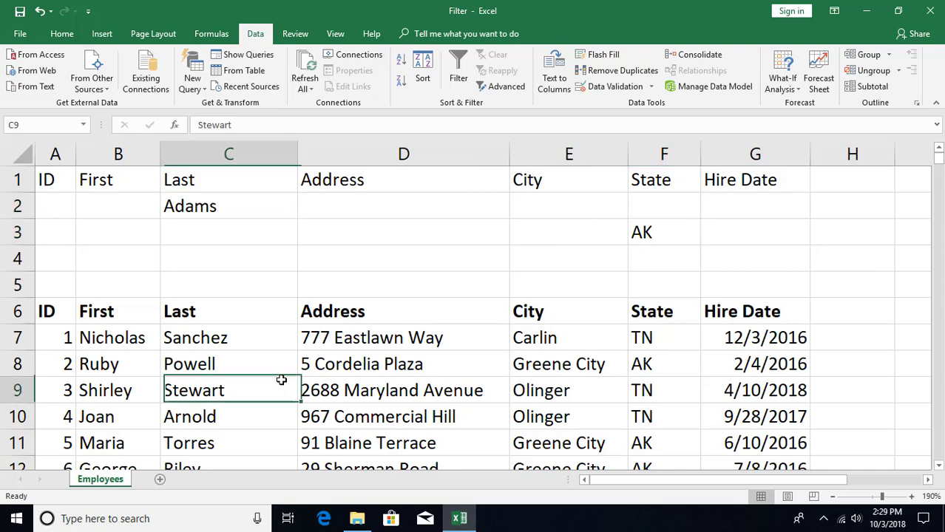
pyautogui.click(503, 87)
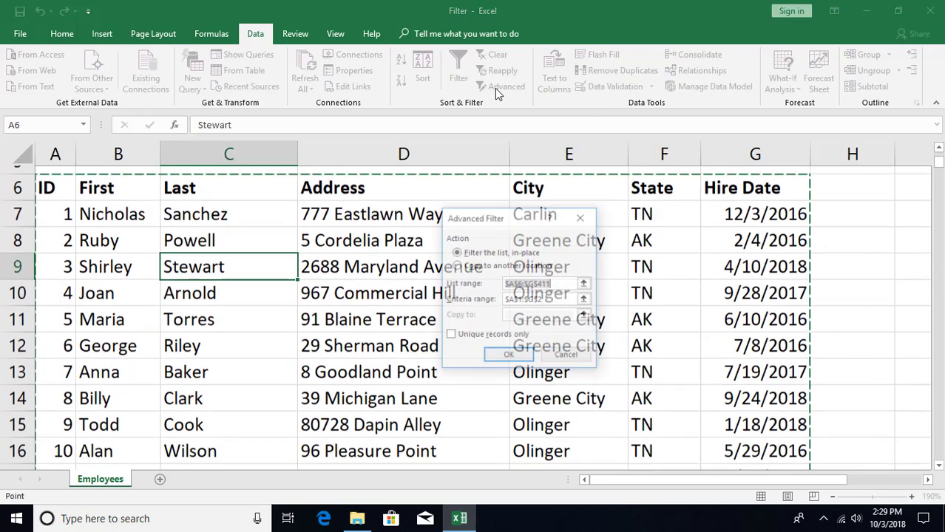
pyautogui.click(547, 299)
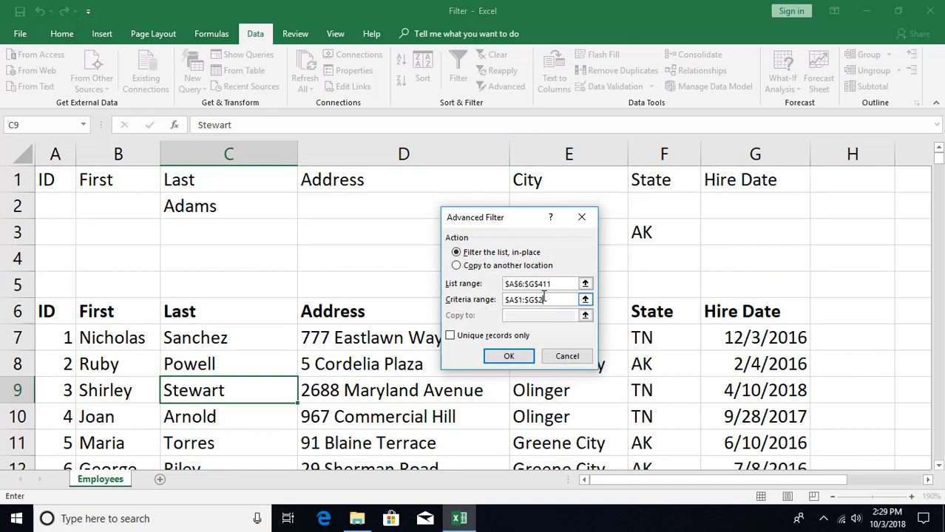
pyautogui.moveTo(47, 181); pyautogui.dragTo(728, 223)
pyautogui.click(509, 356)
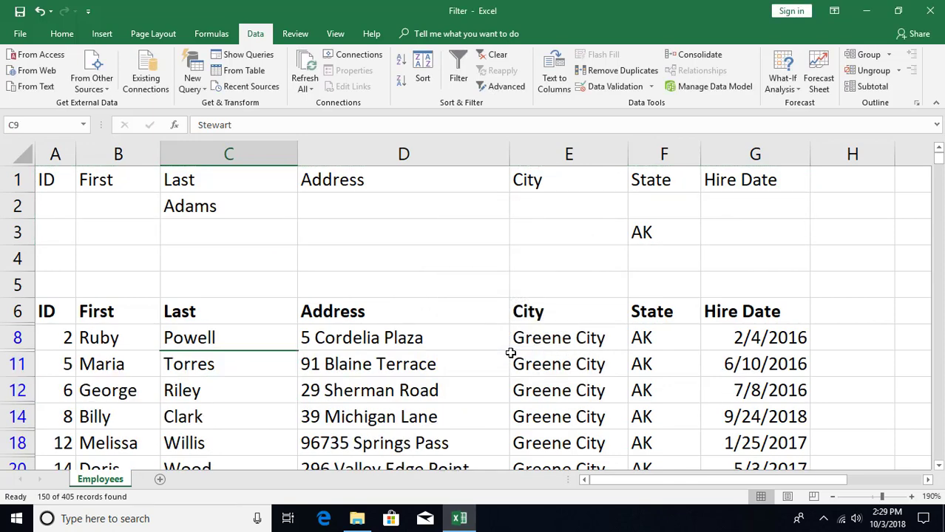
# Check the 150 filtered records, including an Adams record located in FL
pyautogui.click(655, 340)
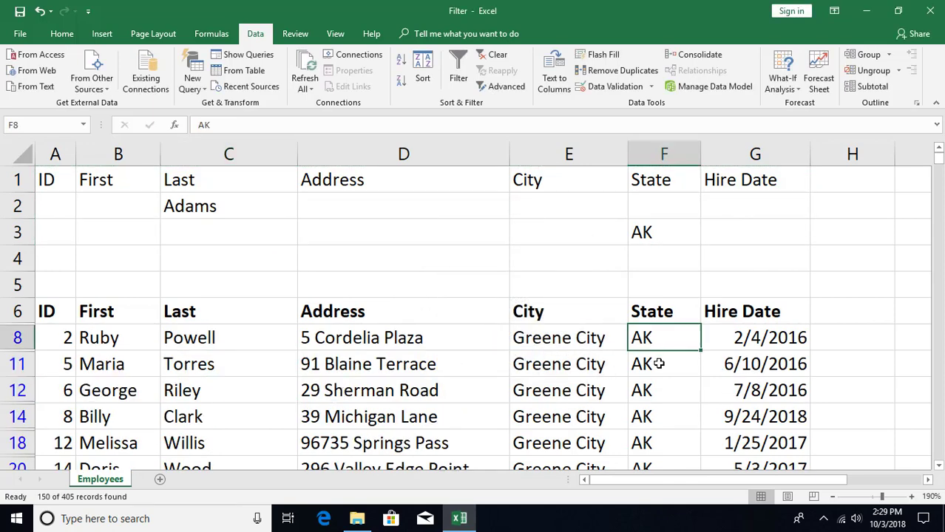
pyautogui.scroll(-2, 661, 365)
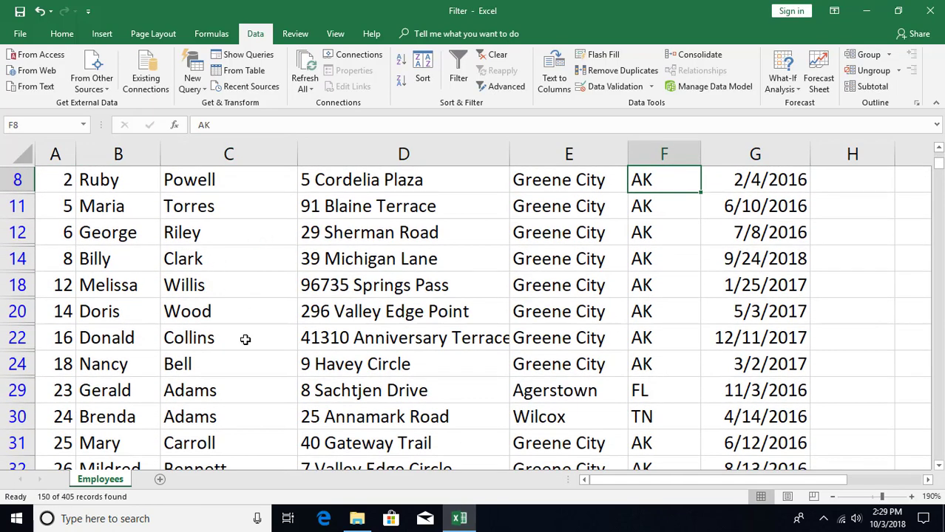
pyautogui.click(219, 397)
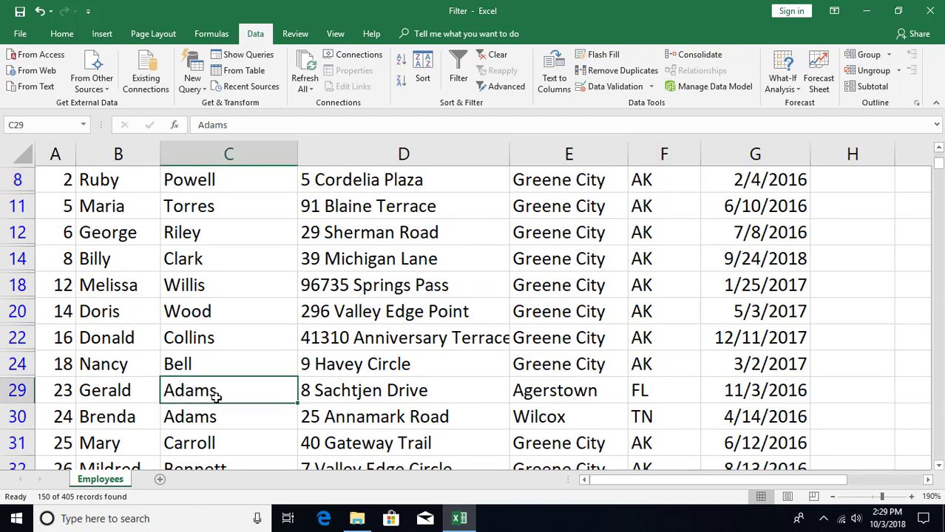
pyautogui.click(658, 393)
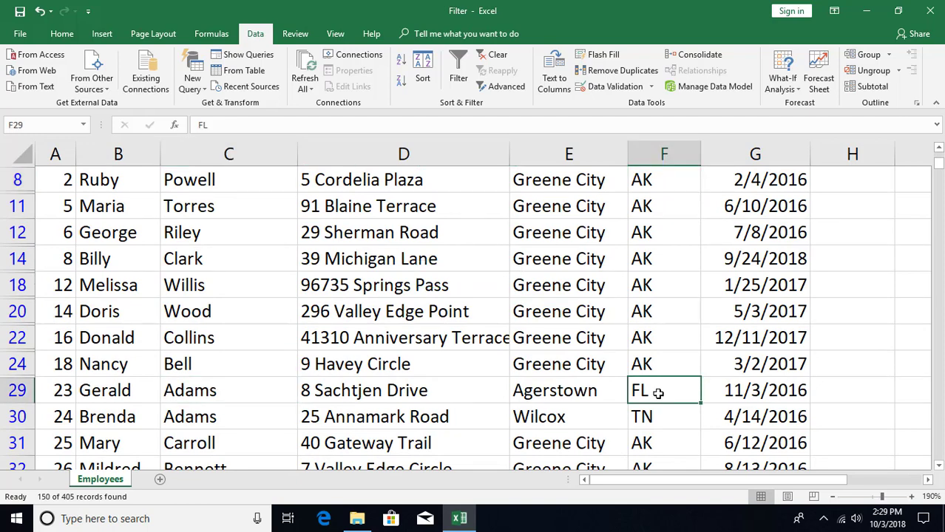
pyautogui.scroll(2, 390, 414)
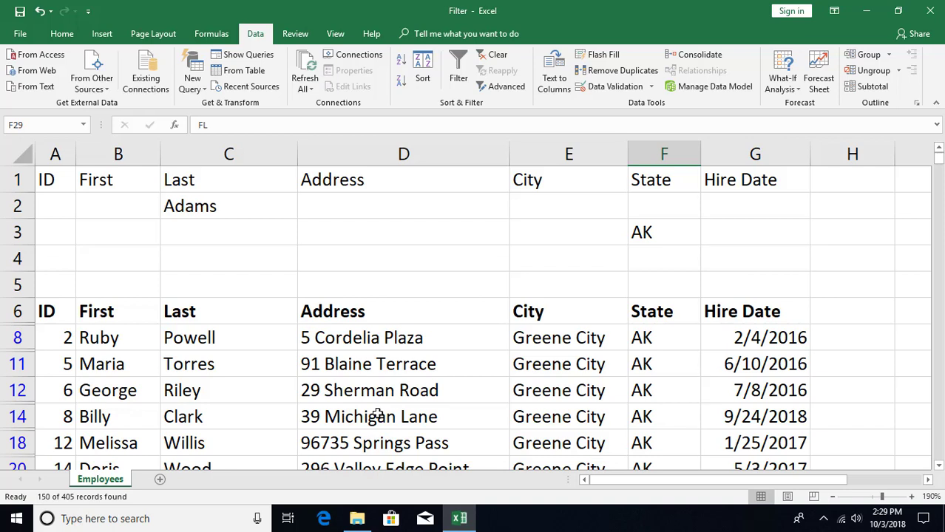
# Delete the Adams and AK criteria from C2 and F3
pyautogui.click(211, 205)
pyautogui.click(642, 227)
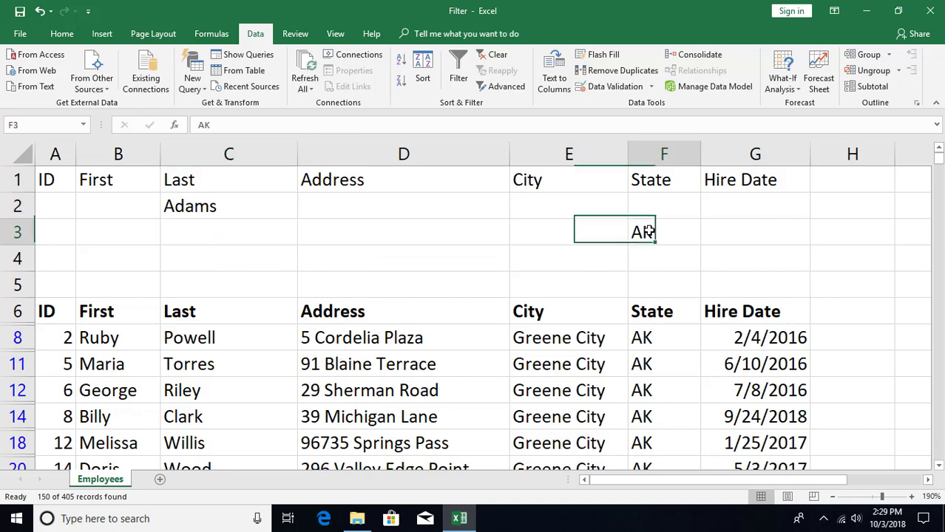
pyautogui.press('Delete')
pyautogui.click(233, 206)
pyautogui.press('Delete')
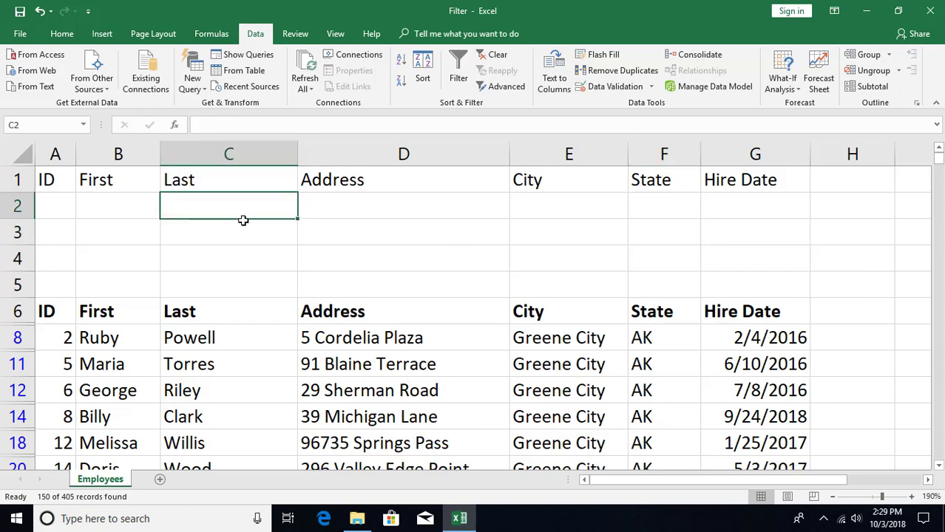
# Enter IDs 3, 54 and 44 under the ID criteria heading in A2:A4
pyautogui.click(60, 209)
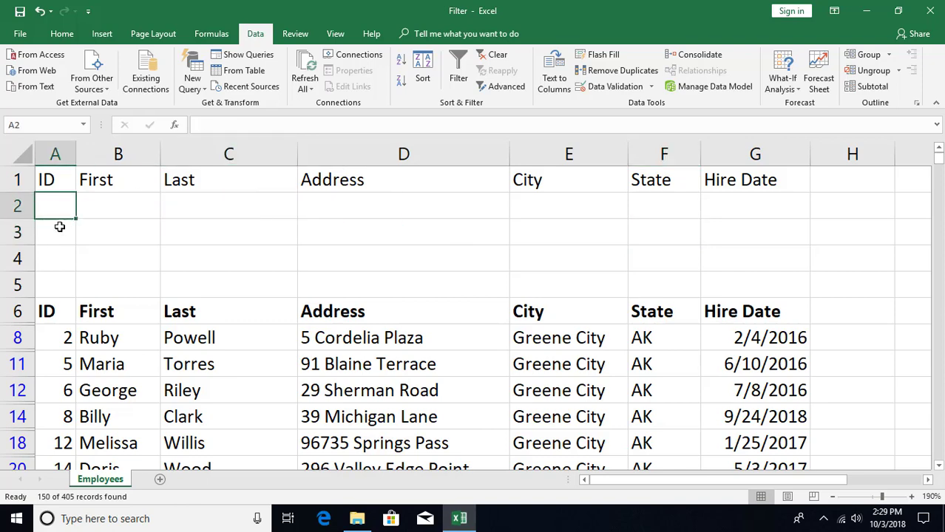
pyautogui.write('3')
pyautogui.press('Return')
pyautogui.write('4')
pyautogui.press('Return')
pyautogui.write('5')
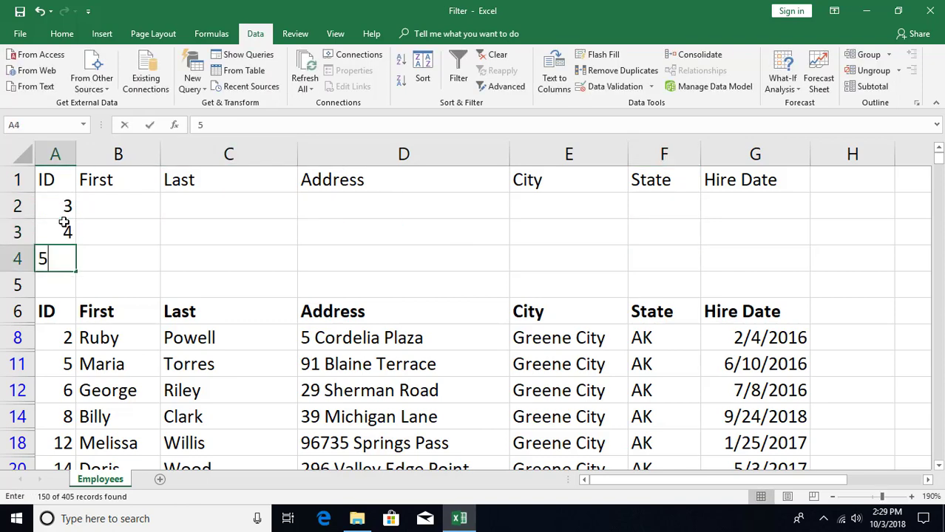
pyautogui.click(123, 306)
pyautogui.click(66, 256)
pyautogui.write('44')
pyautogui.press('Up')
pyautogui.write('54')
pyautogui.press('Up')
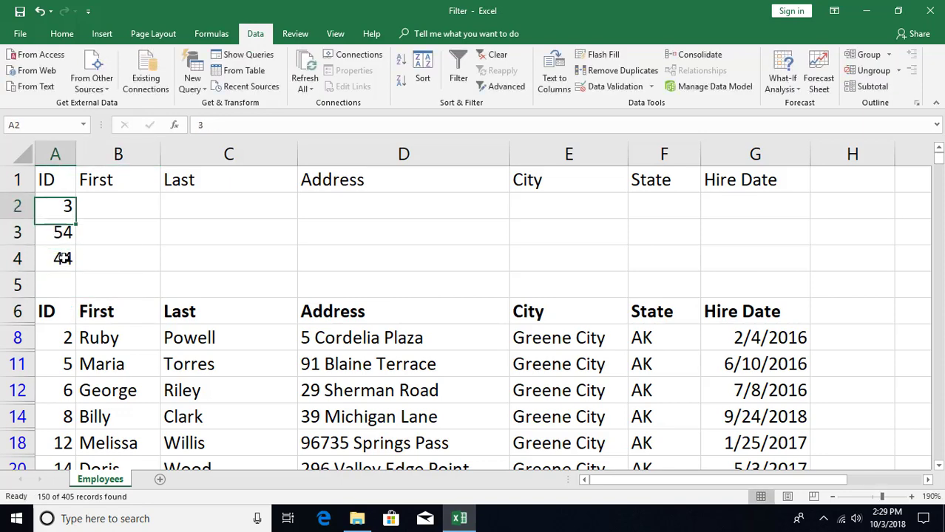
# Insert three rows at rows 2–4 and enter IDs 66, 45 and 74 in A2:A4
pyautogui.moveTo(24, 213); pyautogui.dragTo(21, 258)
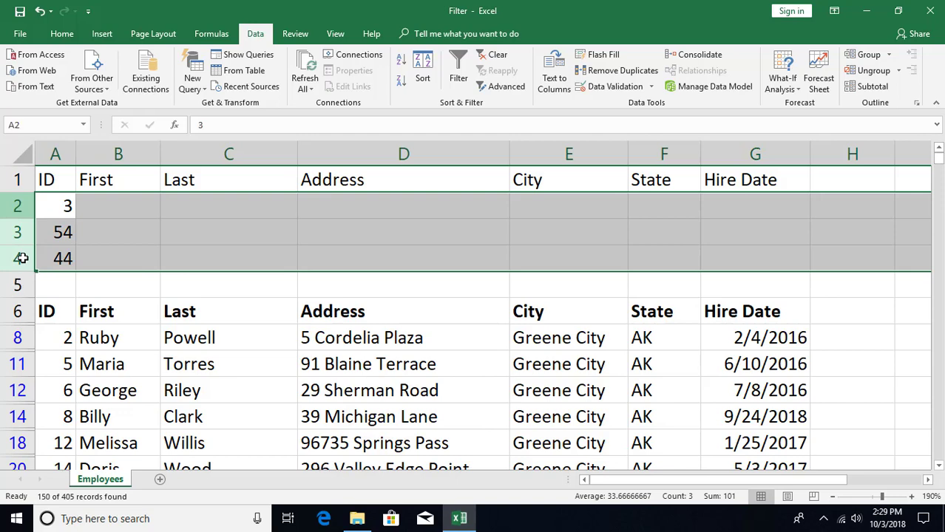
pyautogui.rightClick(22, 257)
pyautogui.click(66, 354)
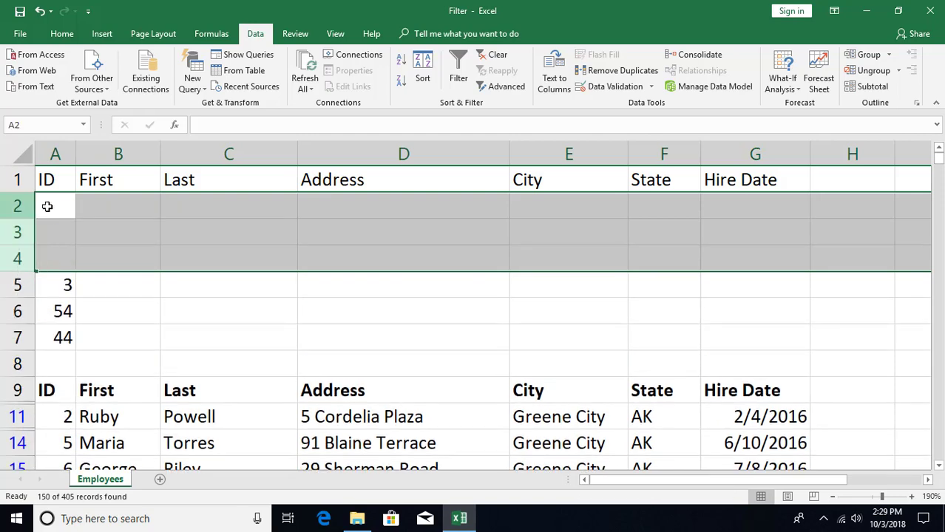
pyautogui.click(74, 213)
pyautogui.write('66')
pyautogui.press('Return')
pyautogui.write('45')
pyautogui.press('Return')
pyautogui.write('7676')
pyautogui.press('BackSpace')
pyautogui.press('BackSpace')
pyautogui.write('4')
pyautogui.press('Return')
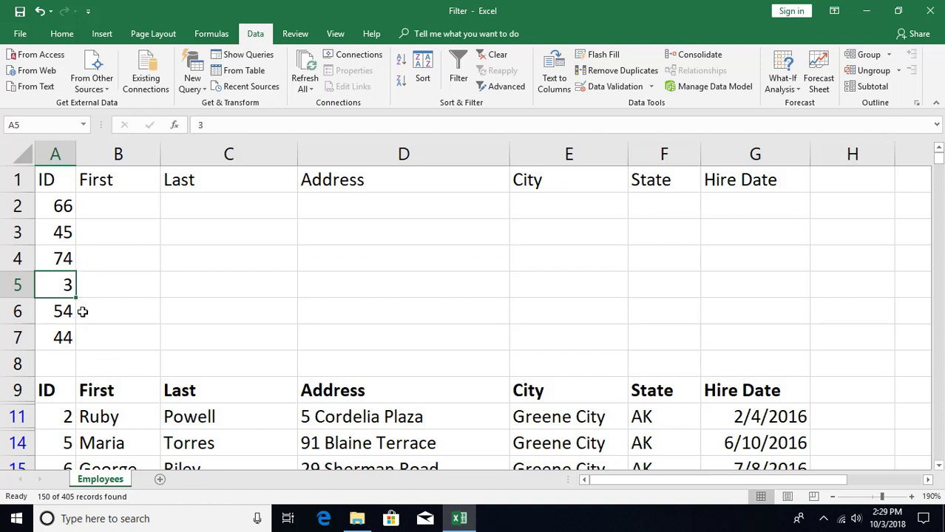
# Review the six criteria IDs now in A2:A7
pyautogui.moveTo(59, 208); pyautogui.dragTo(61, 334)
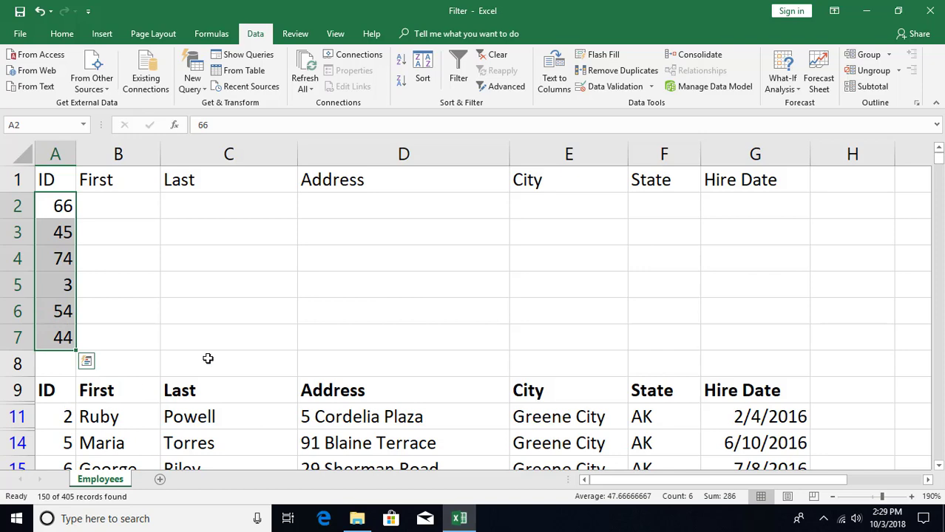
pyautogui.click(242, 306)
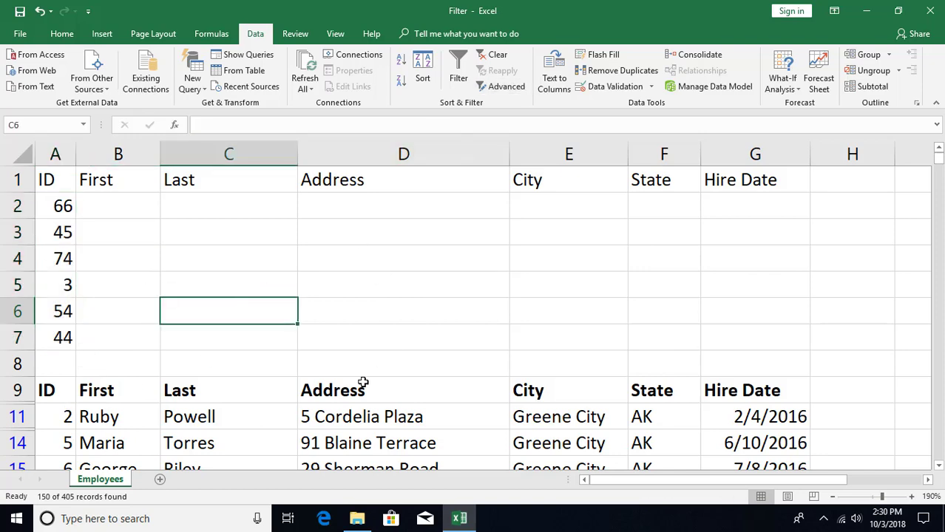
pyautogui.click(214, 438)
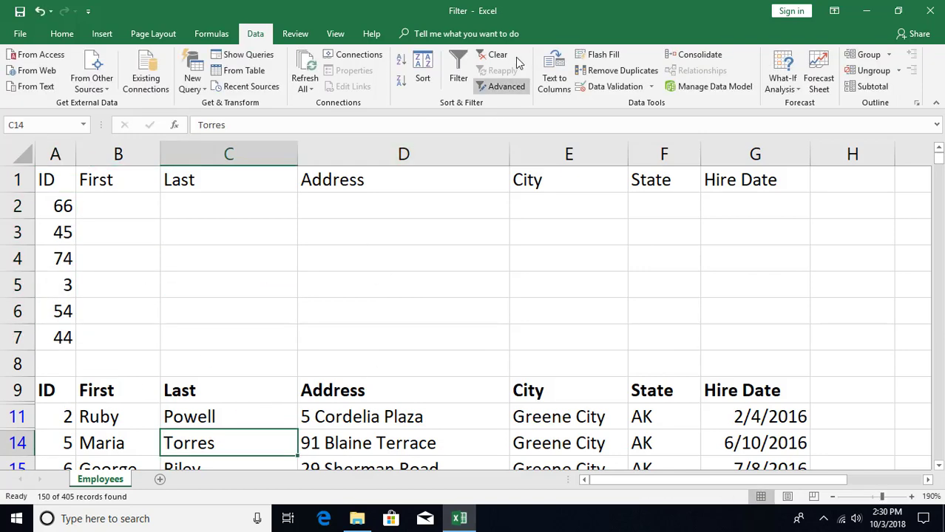
# Run Advanced Filter in place with criteria $A$1:$A$7, showing 6 of 405 records
pyautogui.click(507, 87)
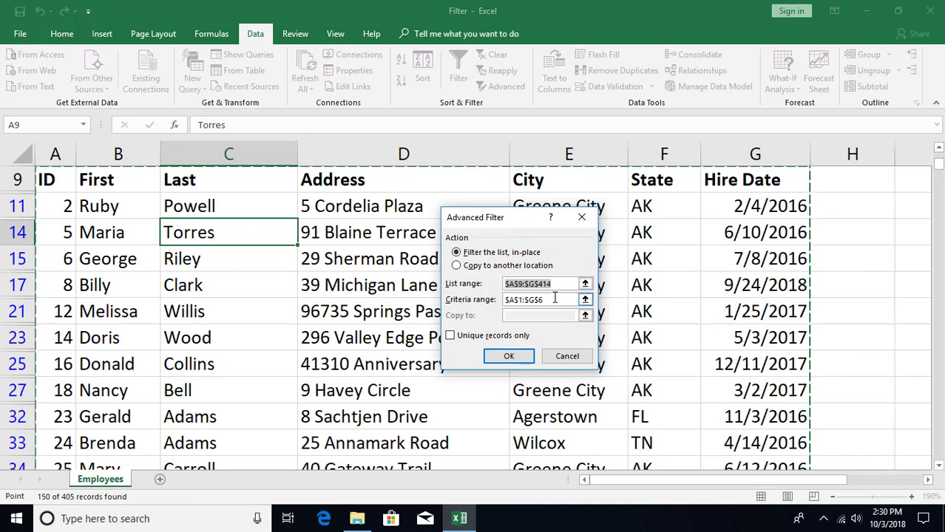
pyautogui.click(555, 298)
pyautogui.moveTo(46, 180); pyautogui.dragTo(49, 337)
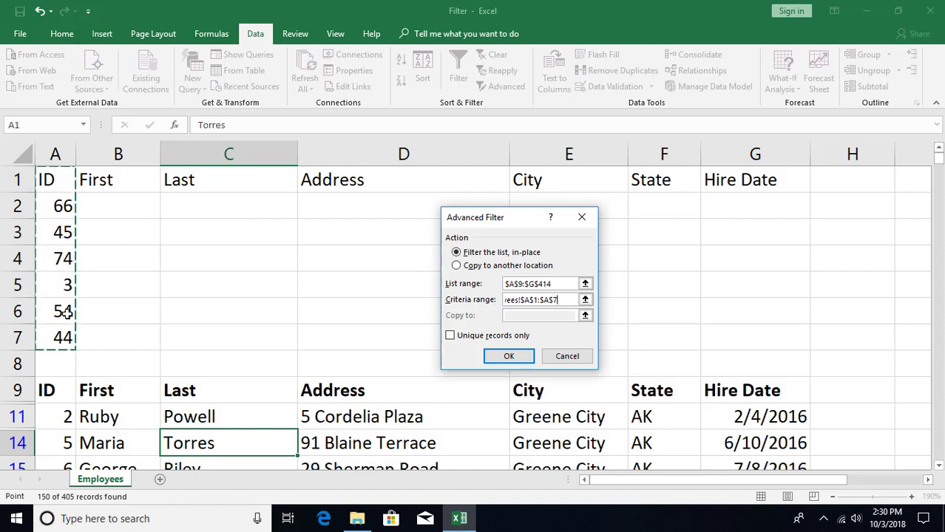
pyautogui.click(500, 358)
pyautogui.scroll(-3, 149, 338)
pyautogui.scroll(4, 149, 338)
pyautogui.scroll(-1, 86, 333)
pyautogui.scroll(-2, 86, 334)
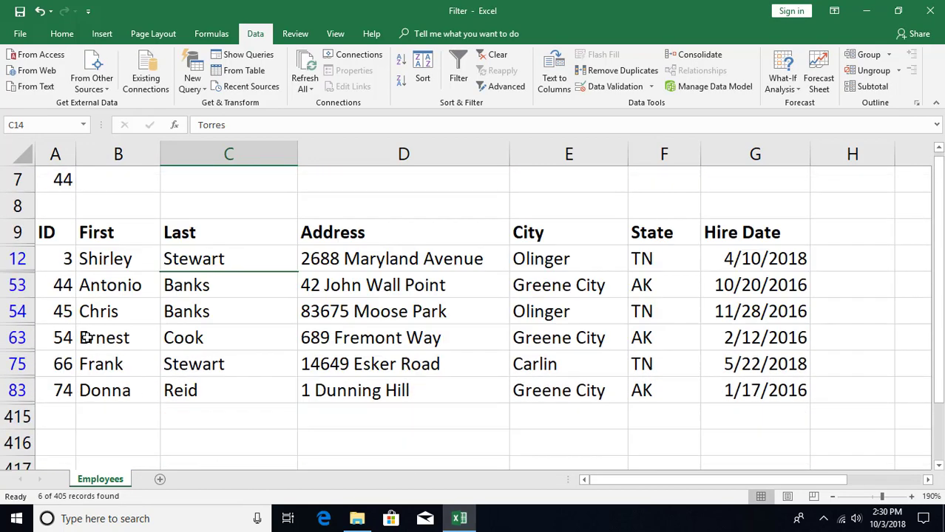
pyautogui.scroll(2, 63, 375)
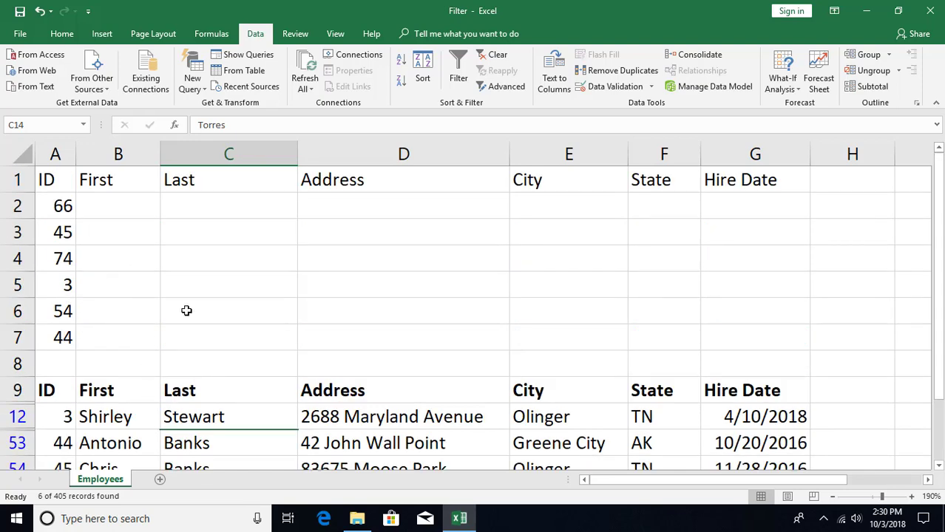
# Clear the filter and run Advanced Filter copying the matching records to A430
pyautogui.click(495, 54)
pyautogui.click(301, 437)
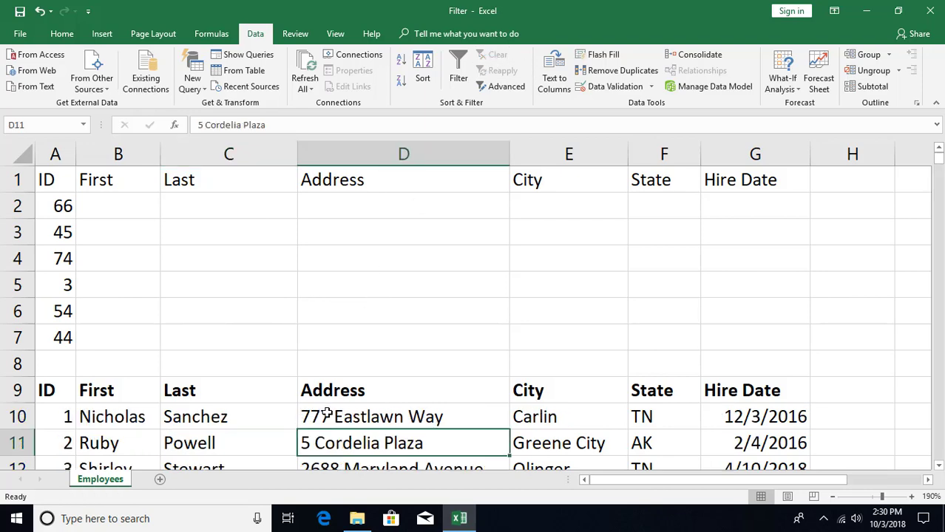
pyautogui.scroll(-2, 326, 410)
pyautogui.click(507, 85)
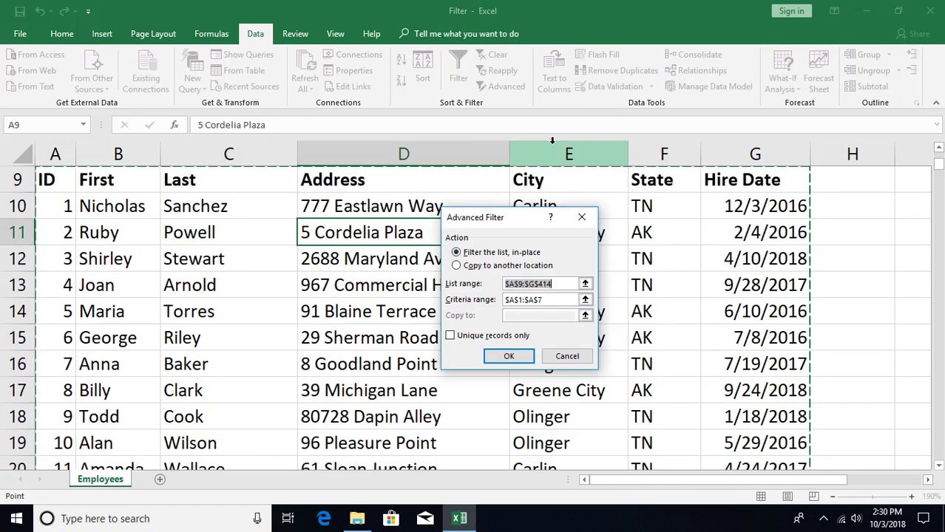
pyautogui.click(458, 266)
pyautogui.click(522, 316)
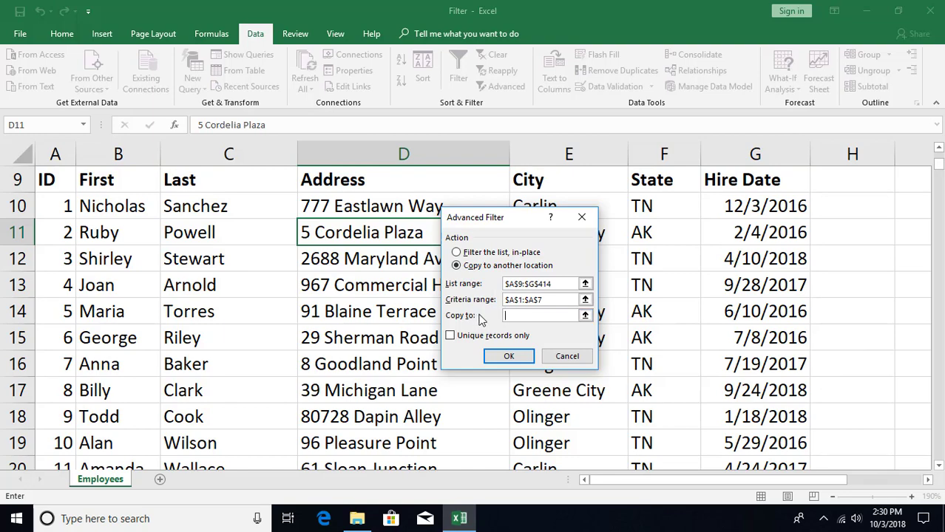
pyautogui.scroll(-20, 385, 311)
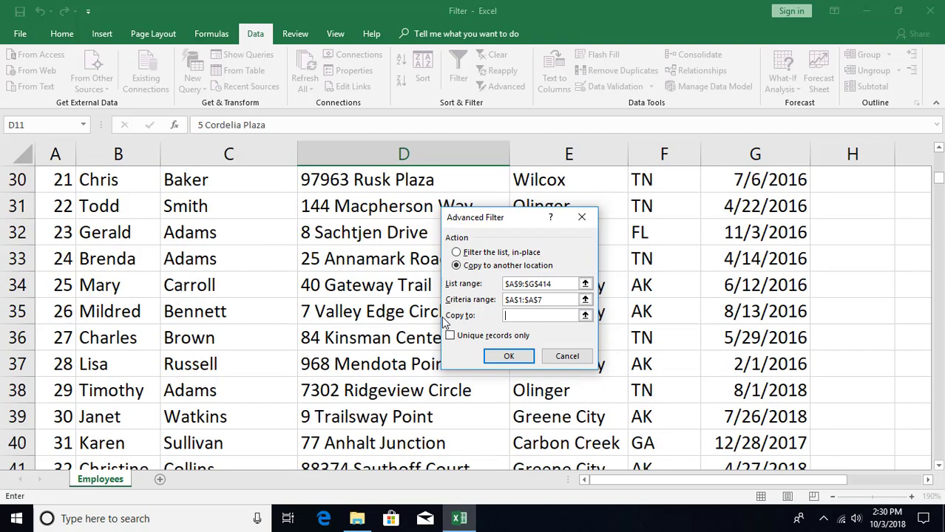
pyautogui.scroll(-20, 385, 311)
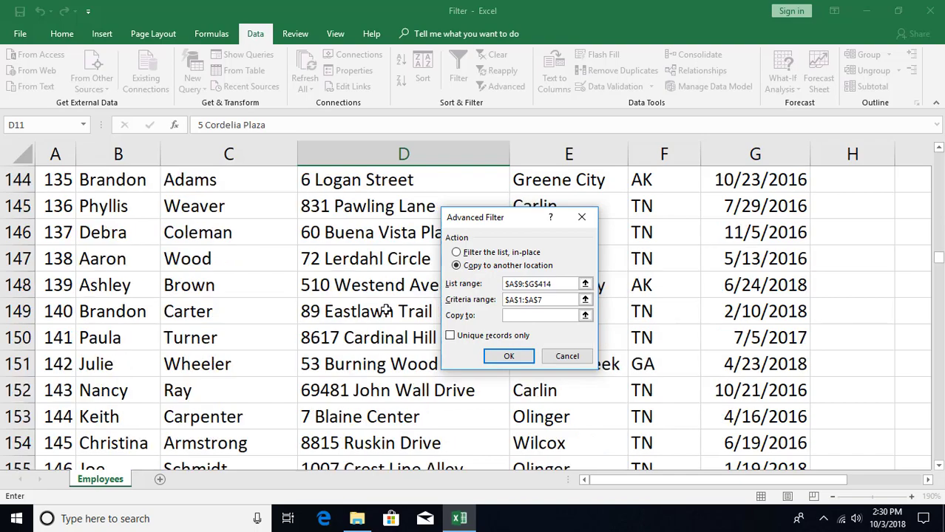
pyautogui.scroll(-20, 383, 311)
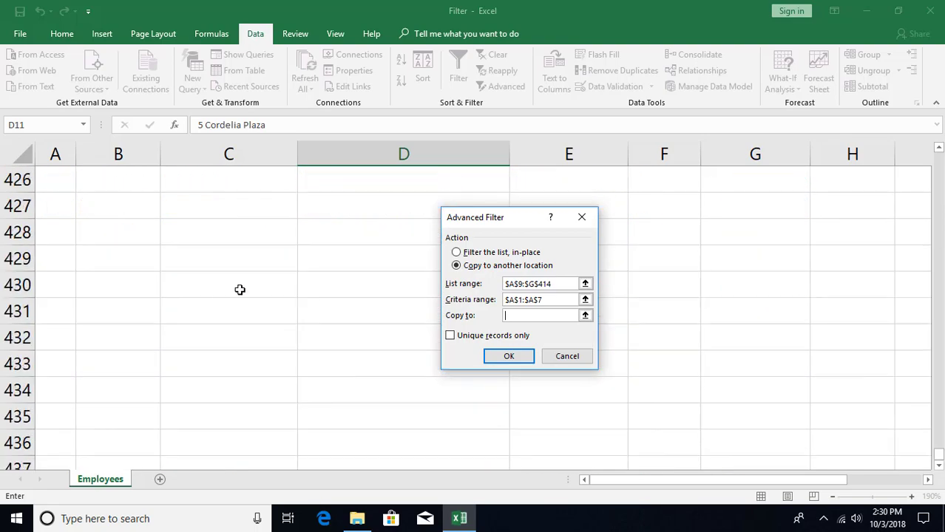
pyautogui.click(54, 287)
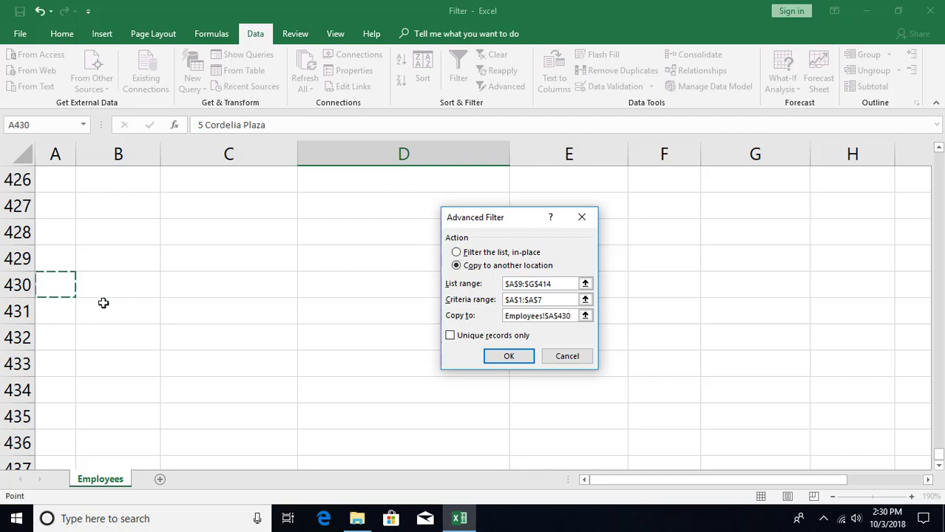
pyautogui.click(509, 357)
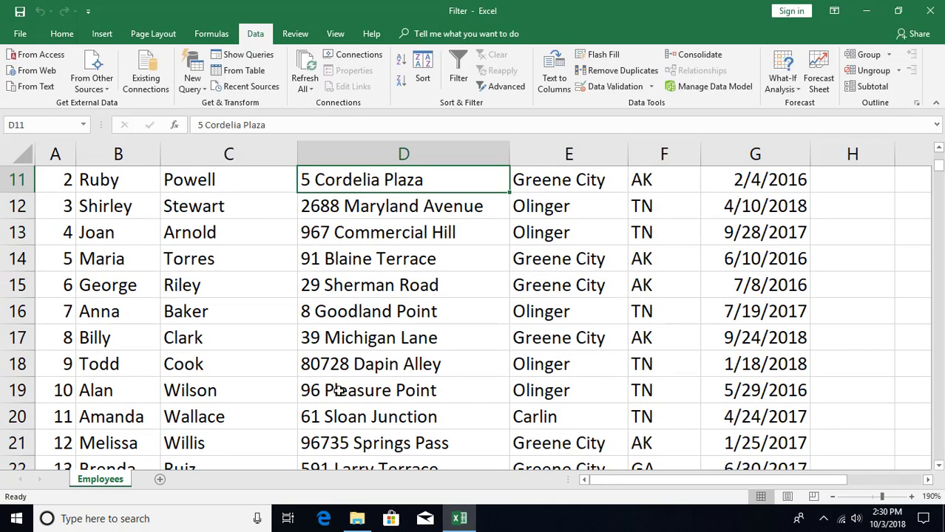
# Inspect the copied results in A430:G436, then return to the top of the sheet
pyautogui.scroll(-20, 336, 390)
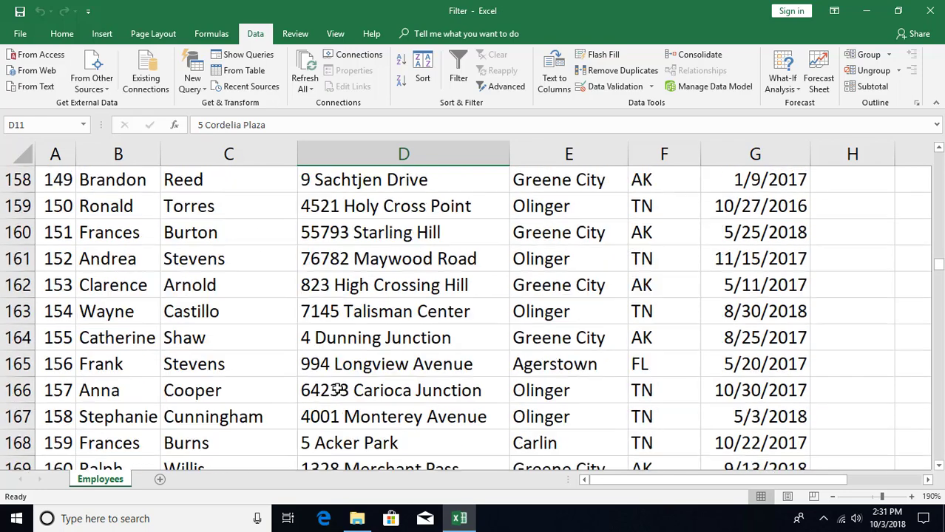
pyautogui.scroll(-7, 336, 390)
pyautogui.click(224, 336)
pyautogui.hotkey('ctrl', 'Down')
pyautogui.hotkey('ctrl', 'Down')
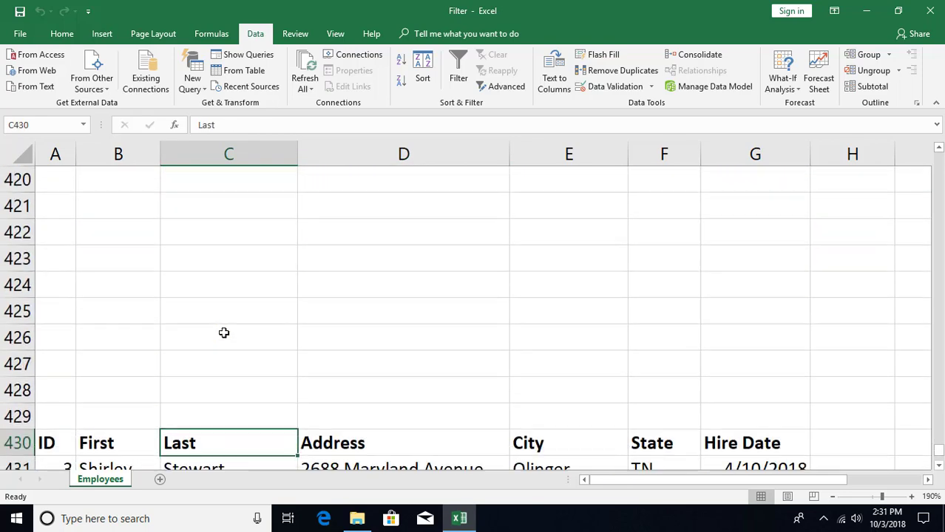
pyautogui.scroll(-3, 232, 307)
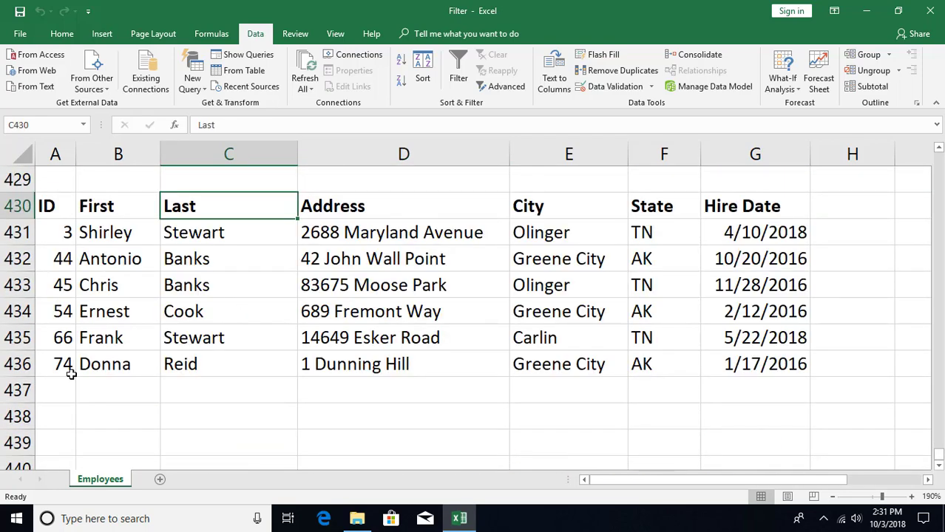
pyautogui.click(277, 308)
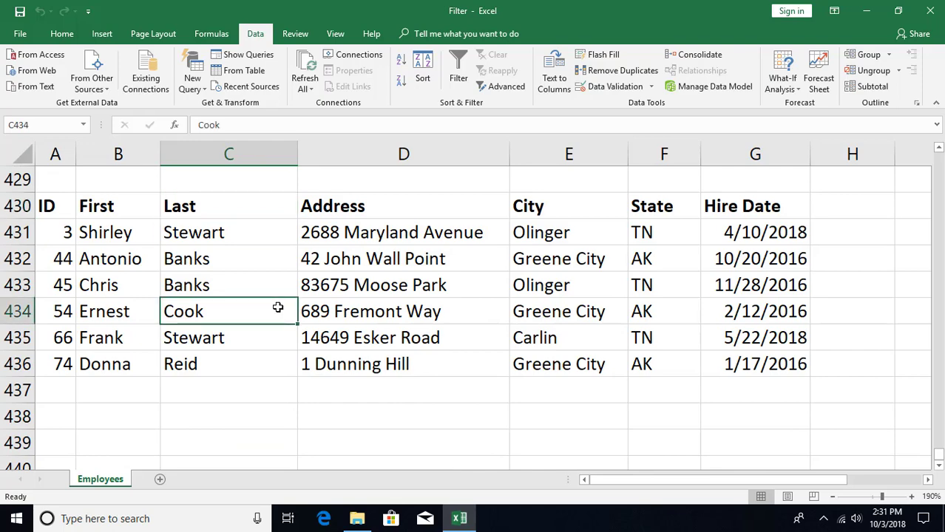
pyautogui.hotkey('ctrl', 'Home')
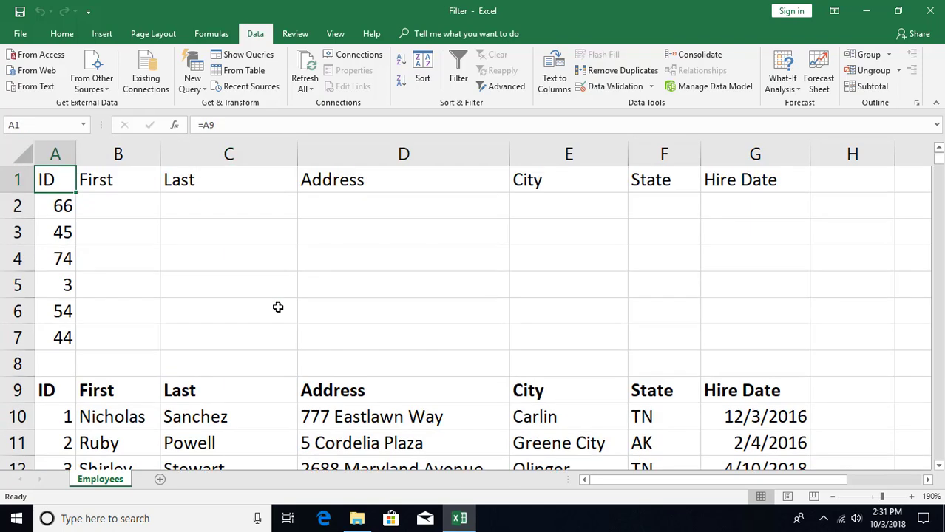
# Clear the Copy to destination in Advanced Filter and cancel without applying
pyautogui.scroll(-3, 289, 332)
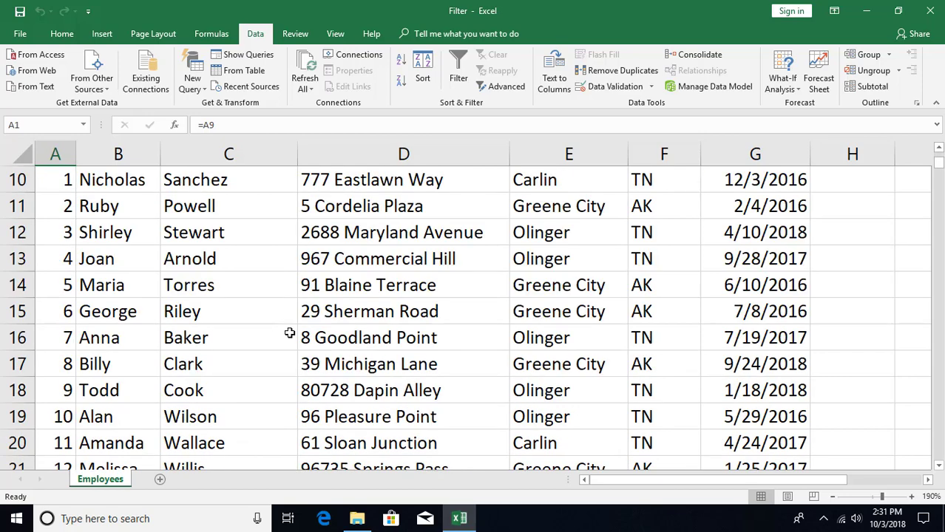
pyautogui.click(250, 311)
pyautogui.click(500, 87)
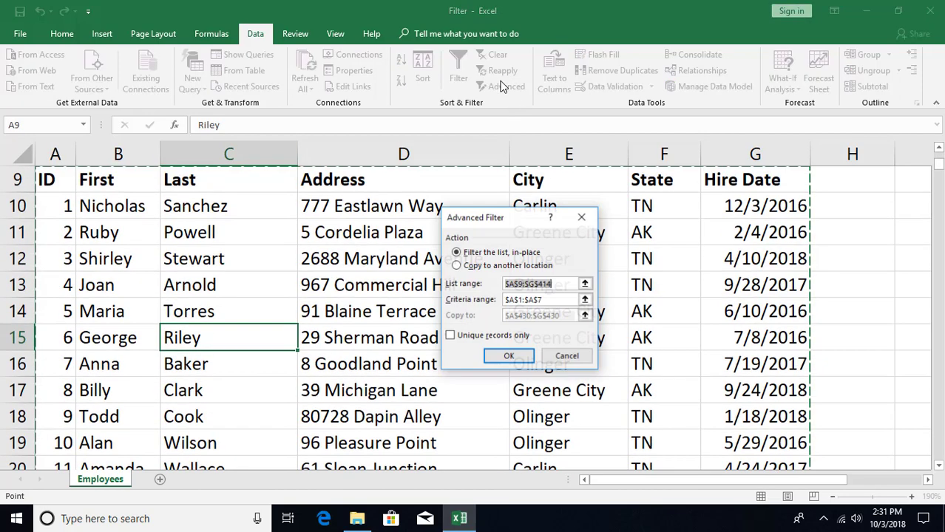
pyautogui.click(456, 266)
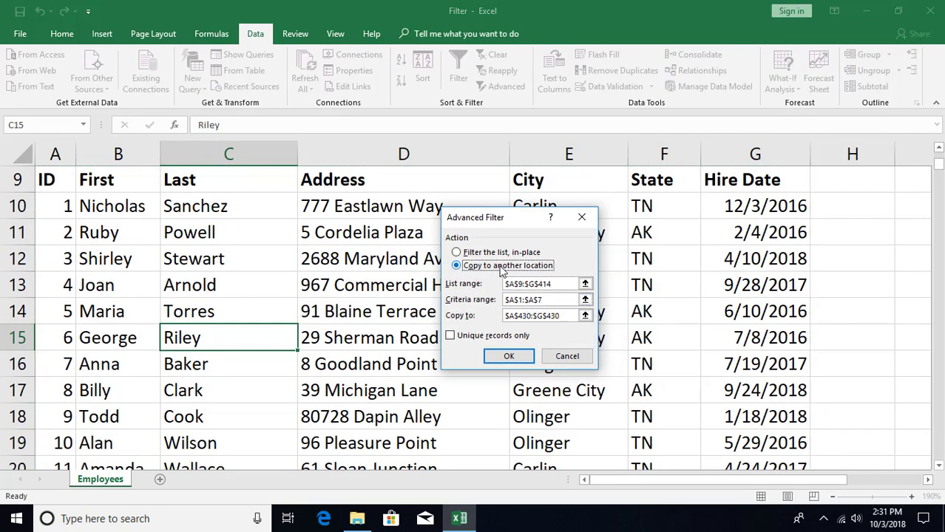
pyautogui.click(565, 318)
pyautogui.press('Delete')
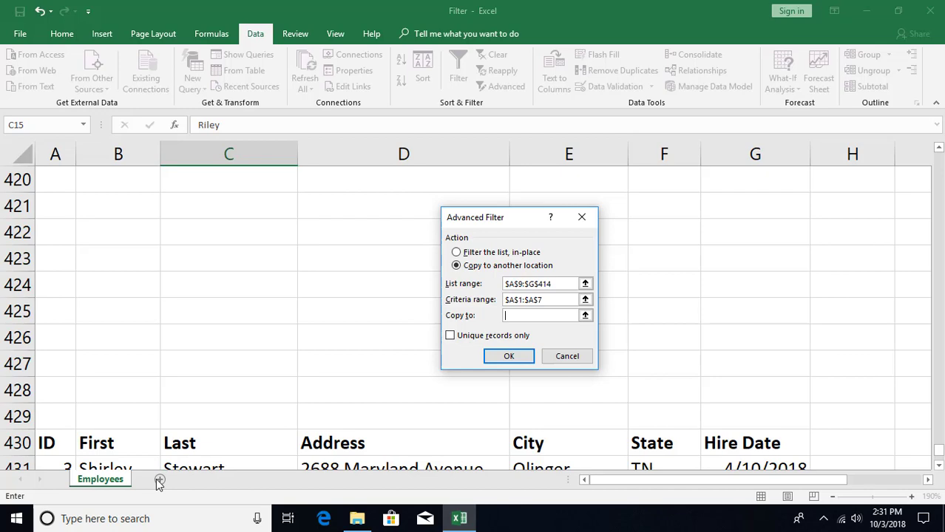
pyautogui.click(565, 355)
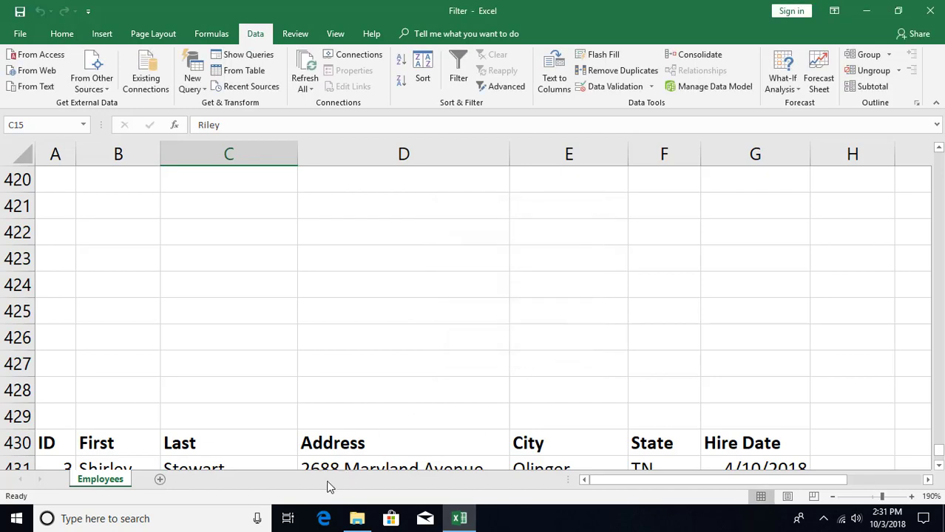
# Add a new blank worksheet, Sheet1, then go back to the Employees sheet
pyautogui.click(162, 480)
pyautogui.click(103, 481)
pyautogui.doubleClick(177, 334)
pyautogui.scroll(8, 199, 334)
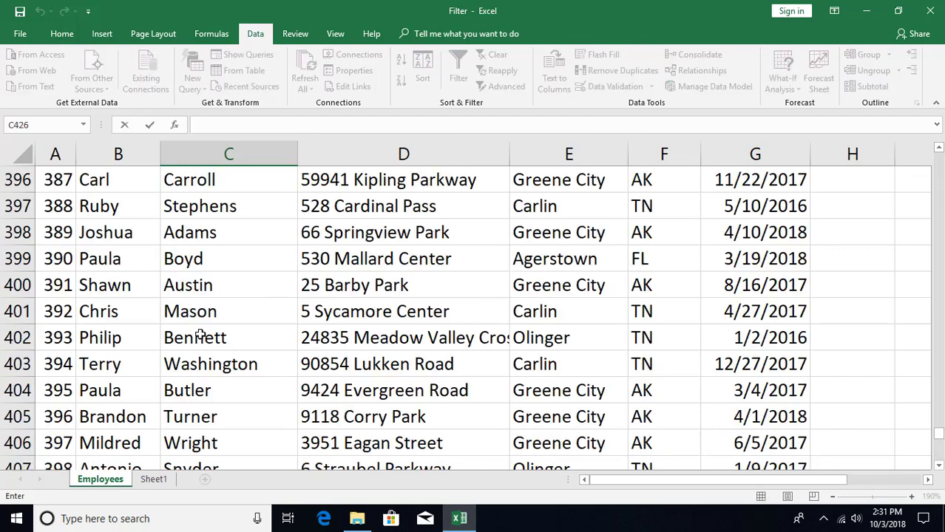
# Set Advanced Filter to copy to another location and clear the old destination
pyautogui.scroll(20, 200, 335)
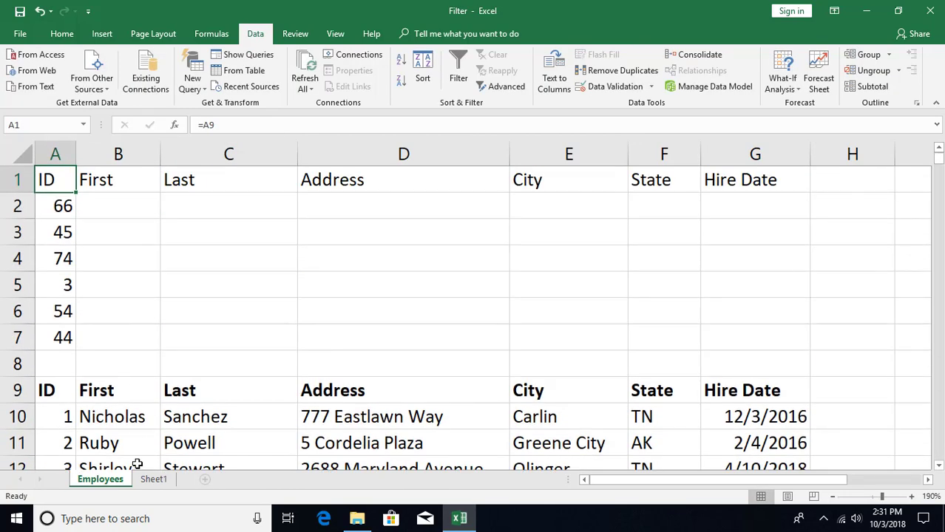
pyautogui.click(209, 418)
pyautogui.click(494, 86)
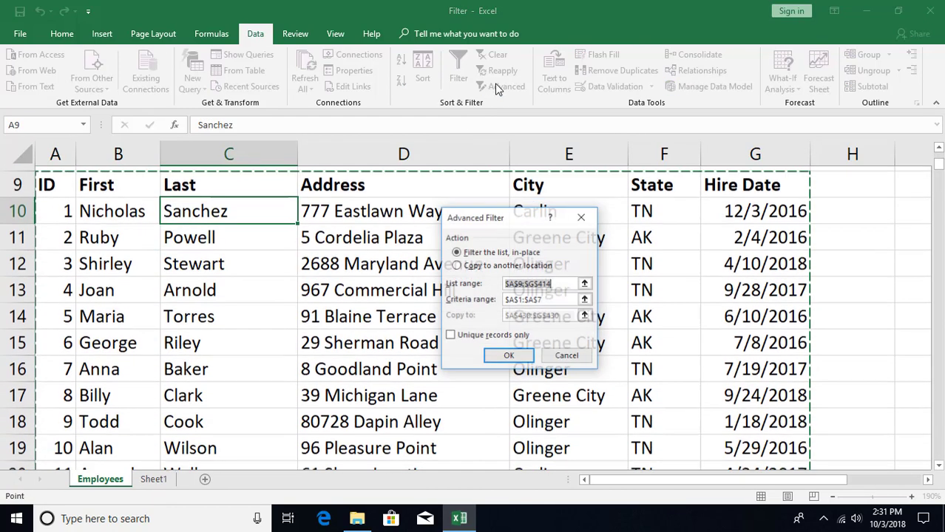
pyautogui.click(548, 299)
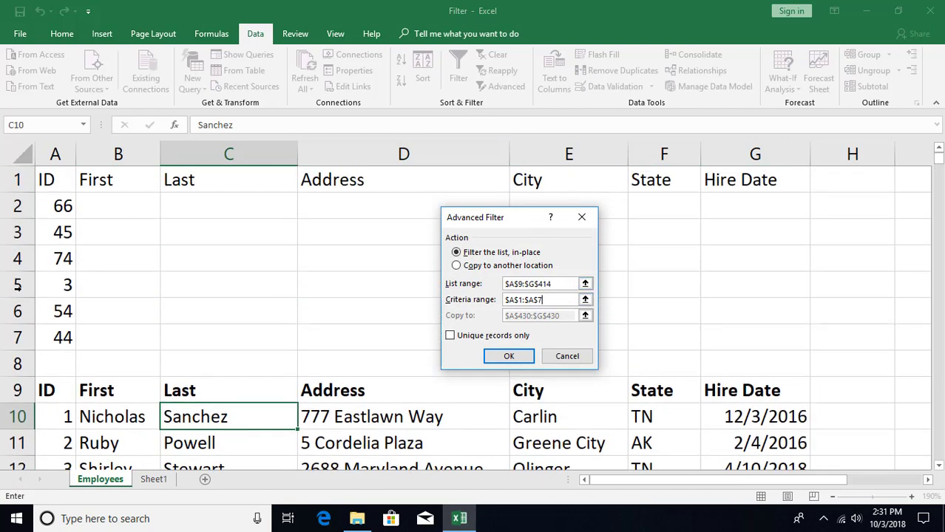
pyautogui.click(459, 268)
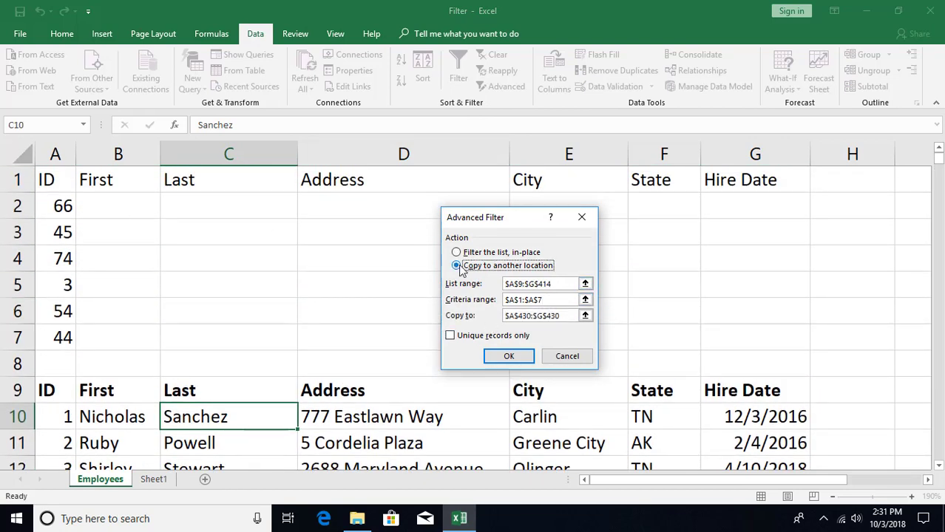
pyautogui.click(448, 321)
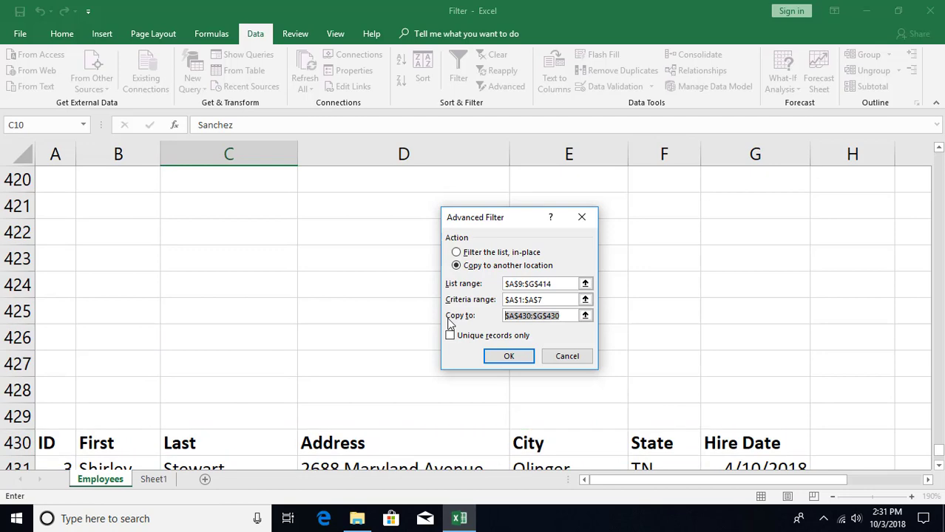
pyautogui.press('Delete')
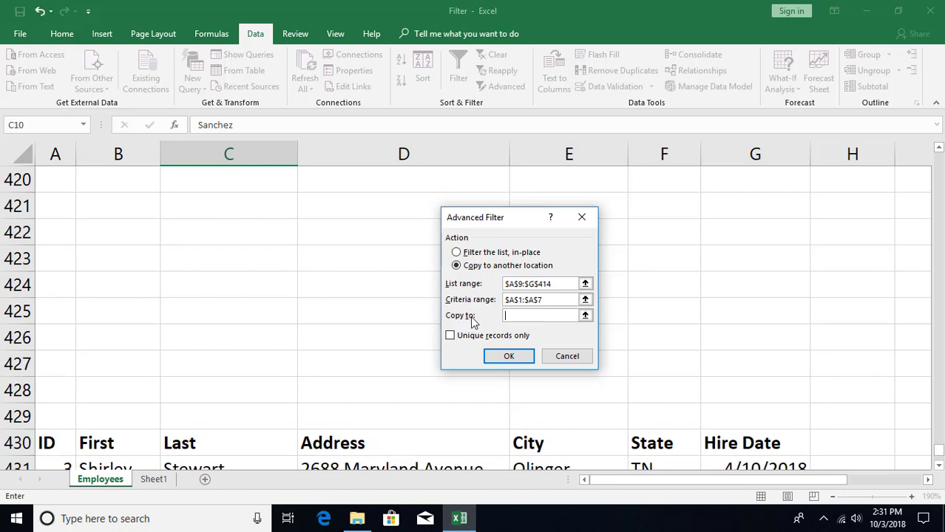
# Target Sheet1!$A$1, run it, dismiss the active-sheet-only error, and show Sheet1
pyautogui.click(155, 480)
pyautogui.click(35, 161)
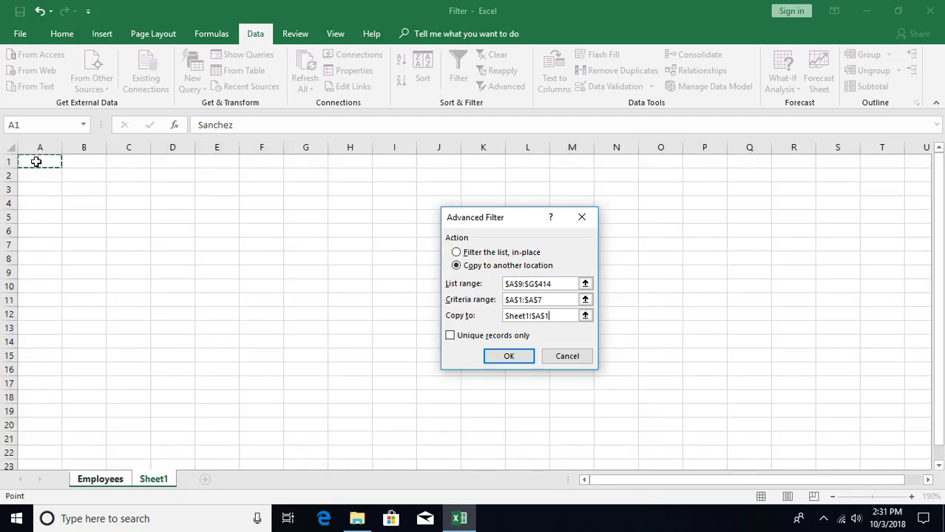
pyautogui.click(512, 357)
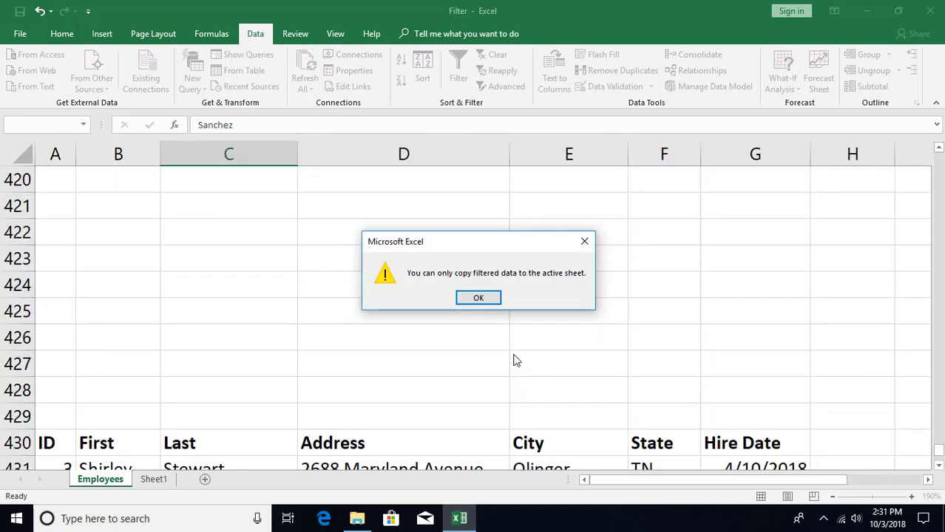
pyautogui.click(491, 298)
pyautogui.click(153, 479)
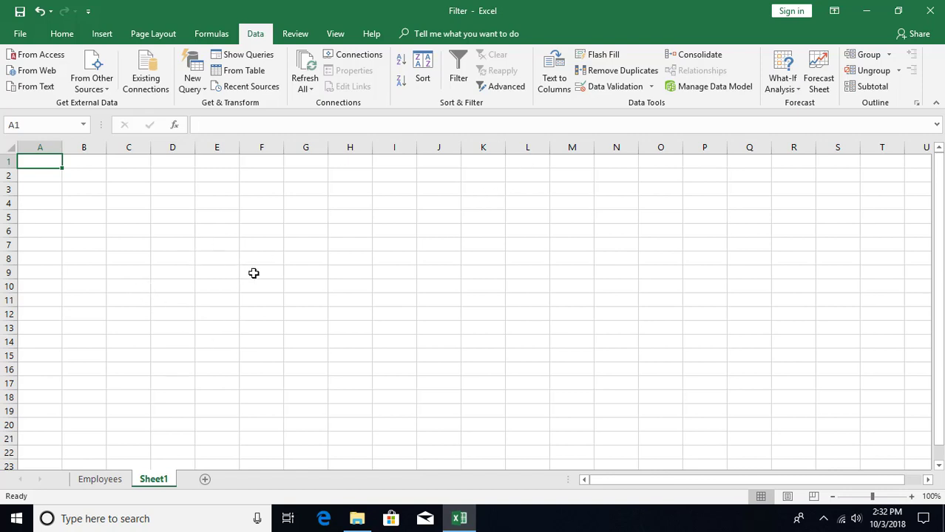
# From Sheet1, set the Advanced Filter List range to Employees!$A$9:$G$414
pyautogui.click(501, 90)
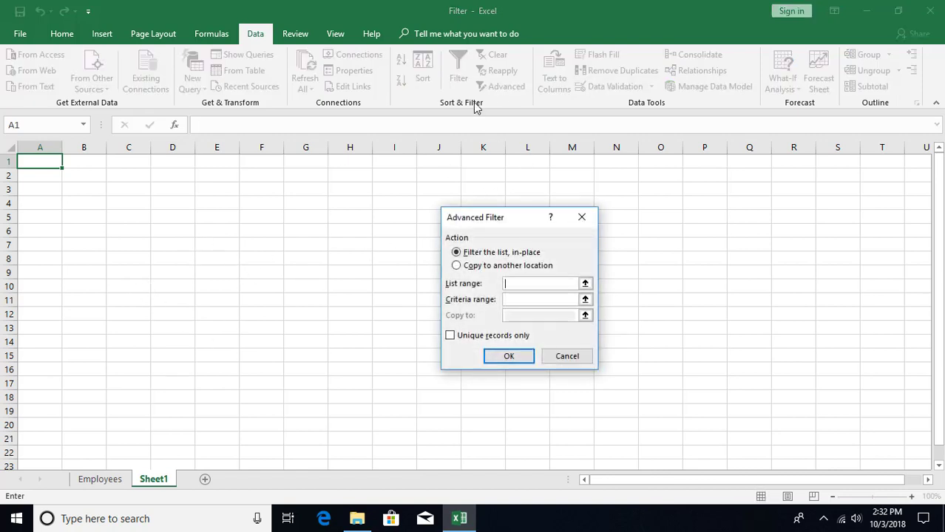
pyautogui.click(96, 482)
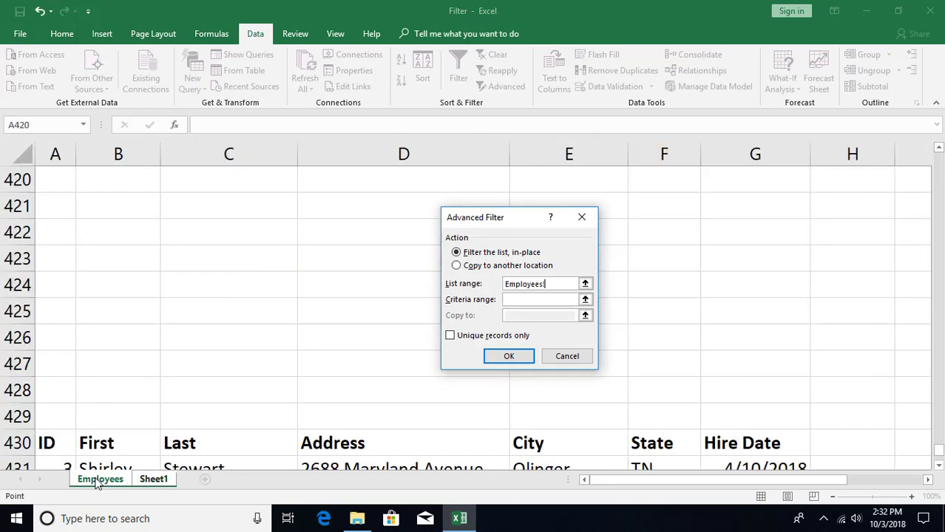
pyautogui.click(232, 397)
pyautogui.scroll(-1, 261, 376)
pyautogui.press('Down')
pyautogui.press('Down')
pyautogui.press('Down')
pyautogui.press('Down')
pyautogui.hotkey('ctrl', 'a')
pyautogui.click(62, 397)
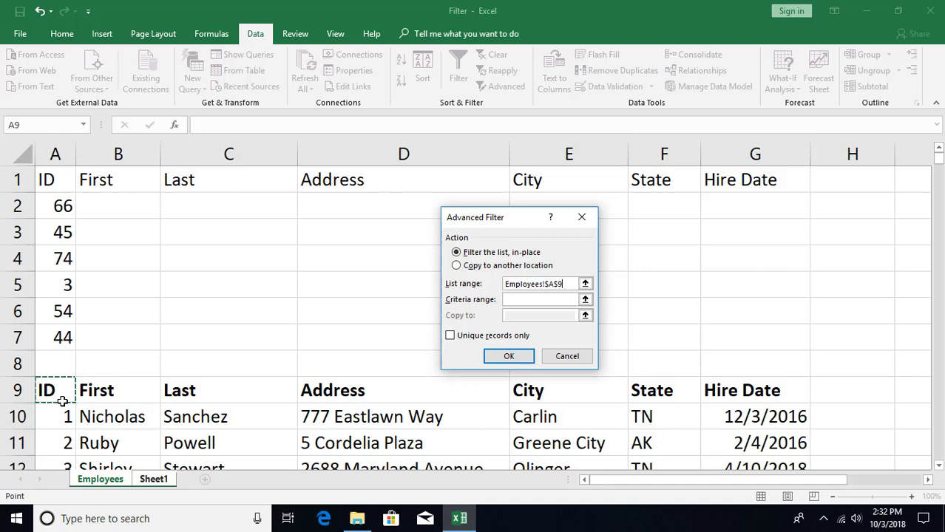
pyautogui.hotkey('ctrl', 'shift', 'Right')
pyautogui.hotkey('ctrl', 'shift', 'Down')
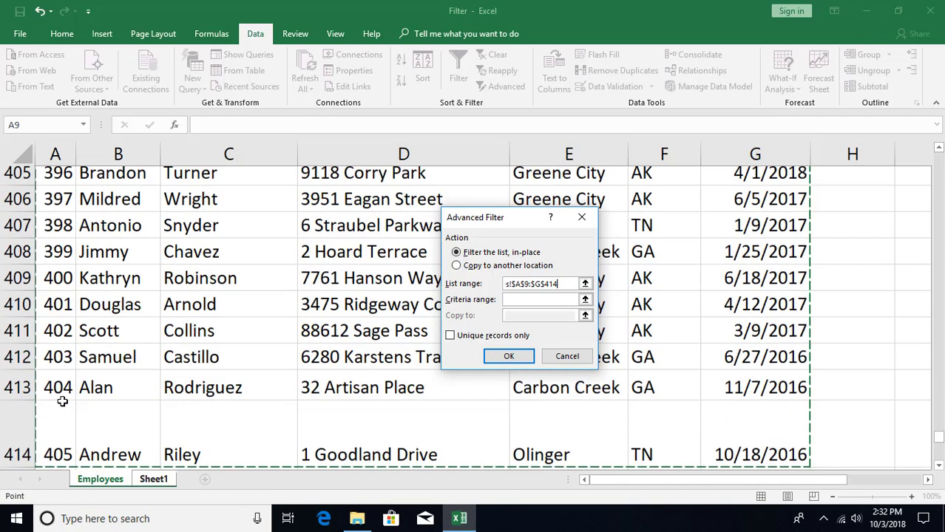
# Set the Criteria range to the ID values Employees!$A$1:$A$7
pyautogui.click(524, 298)
pyautogui.hotkey('ctrl', 'pagedown')
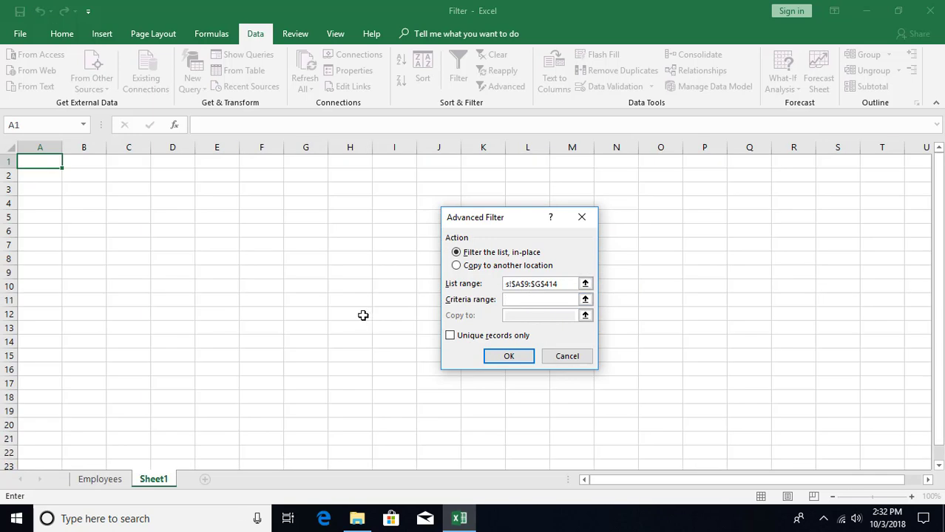
pyautogui.click(98, 479)
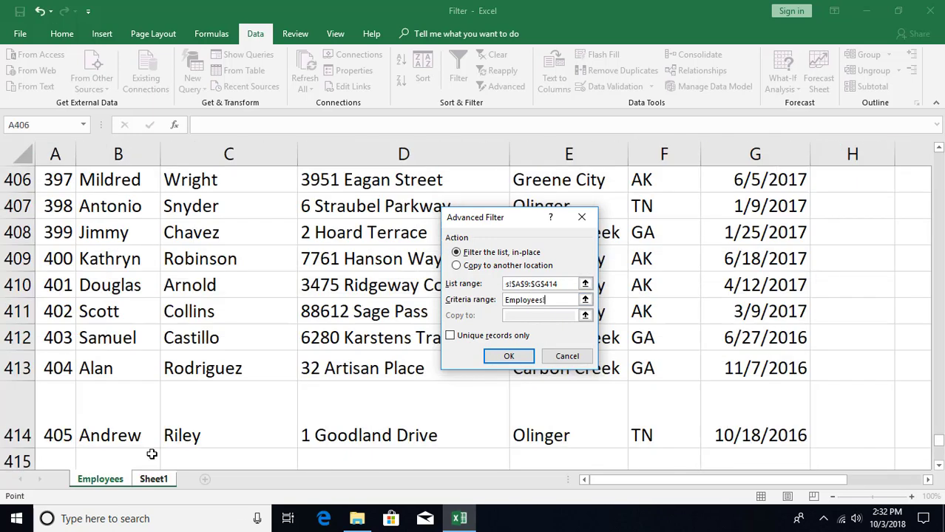
pyautogui.click(129, 339)
pyautogui.hotkey('ctrl', 'Home')
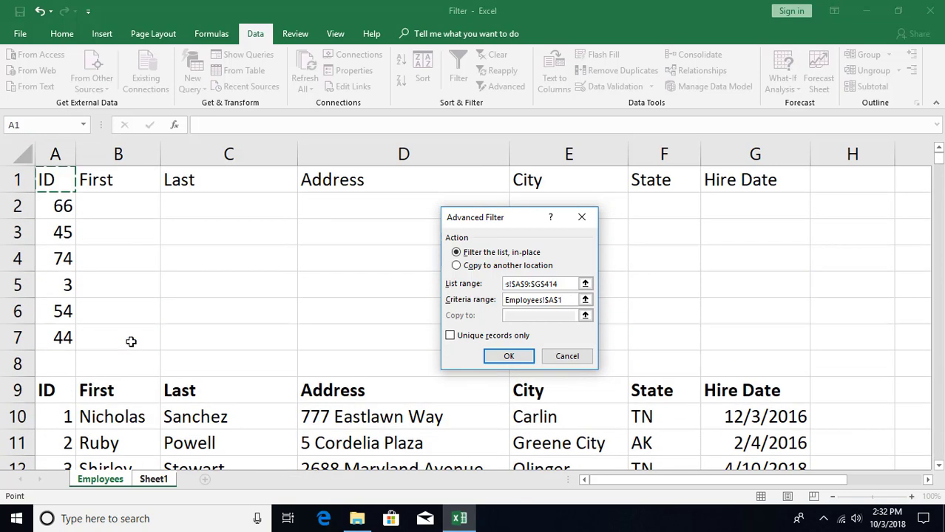
pyautogui.moveTo(52, 181); pyautogui.dragTo(72, 337)
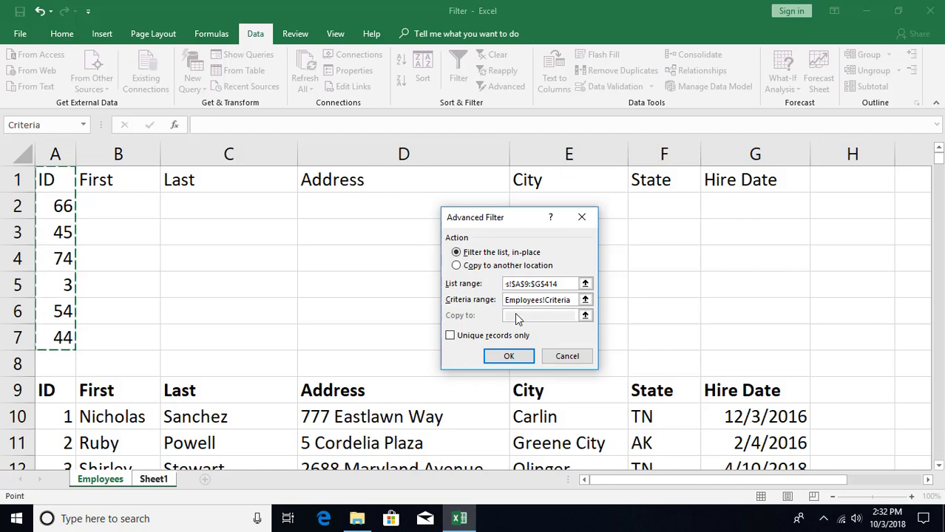
# Copy the matching records to Sheet1!$A$1 and autofit the Hire Date column G
pyautogui.click(455, 265)
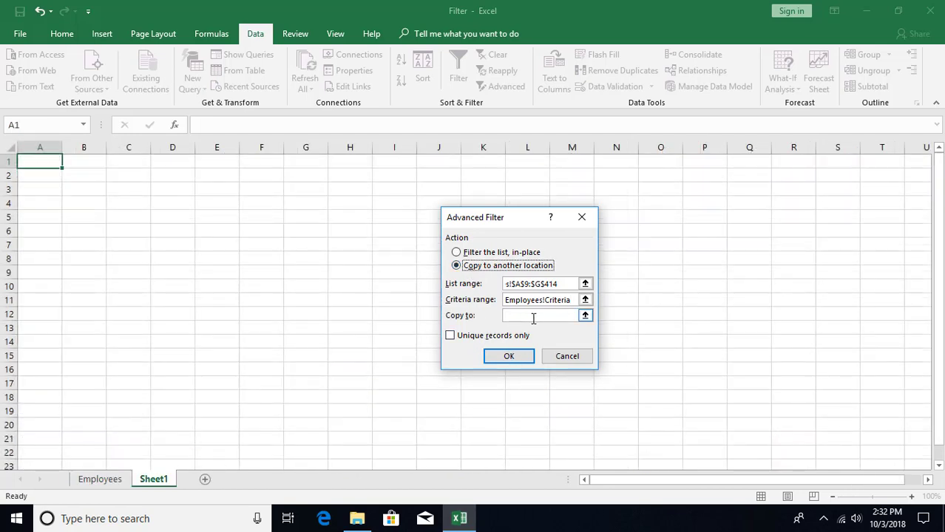
pyautogui.click(503, 315)
pyautogui.click(45, 164)
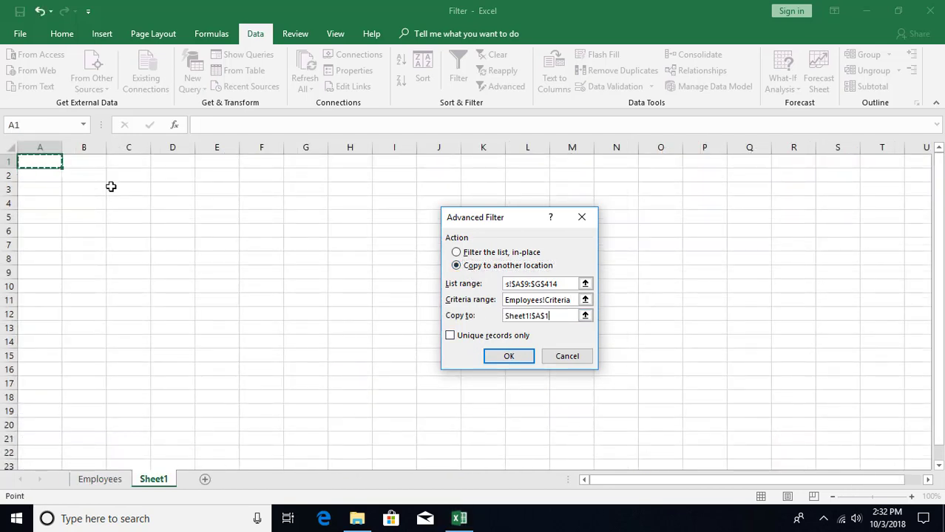
pyautogui.click(509, 356)
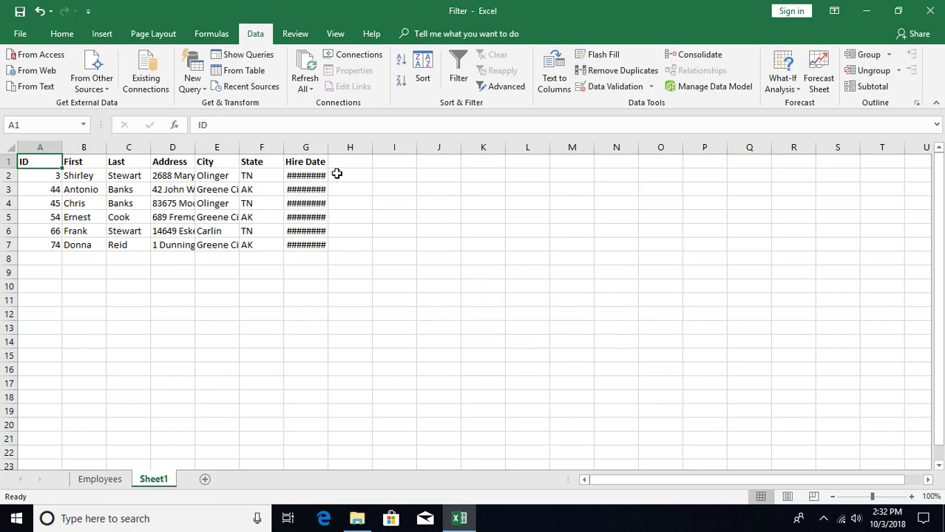
pyautogui.doubleClick(327, 147)
pyautogui.scroll(5, 307, 268)
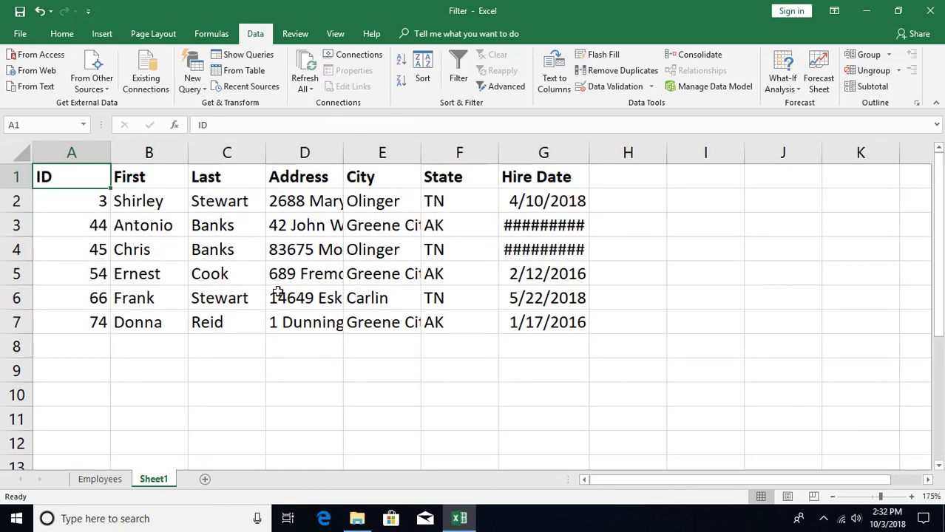
# From the City header, filter in place with Unique records only and an emptied Criteria range
pyautogui.click(100, 479)
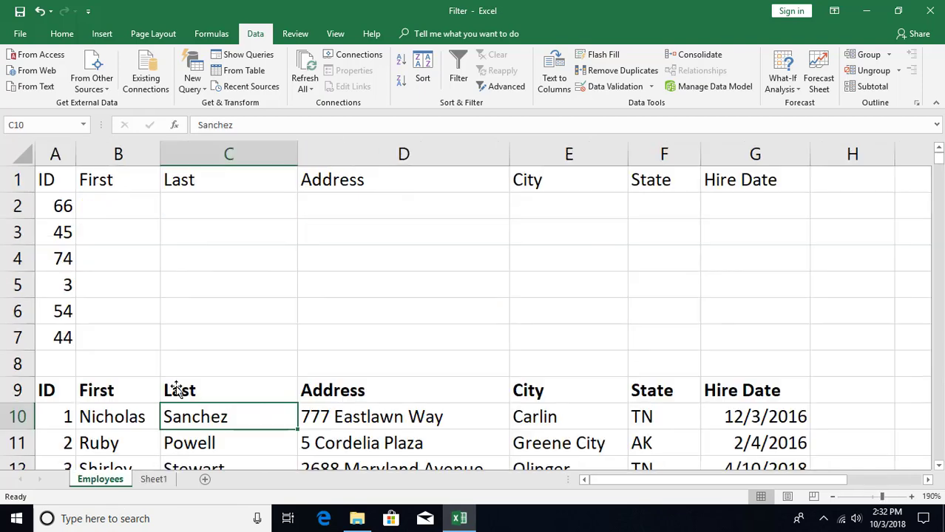
pyautogui.scroll(-2, 216, 372)
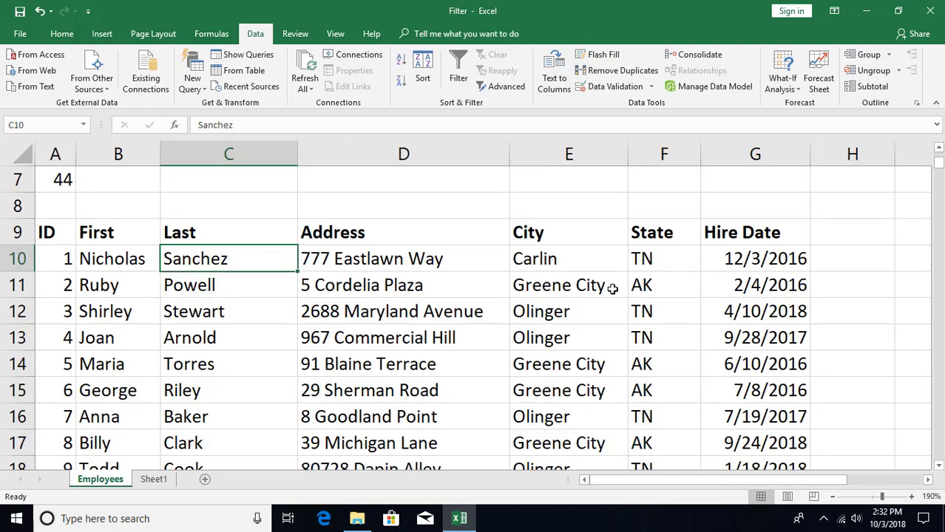
pyautogui.click(569, 259)
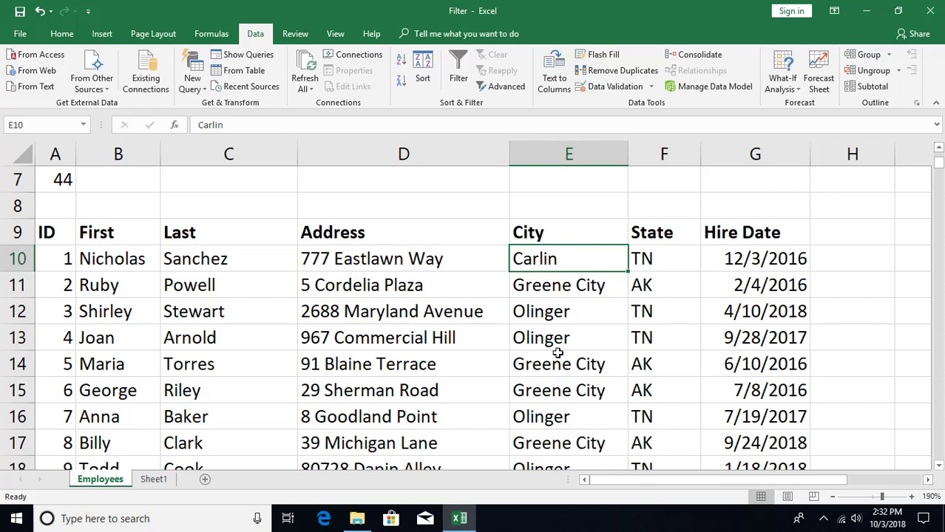
pyautogui.press('Up')
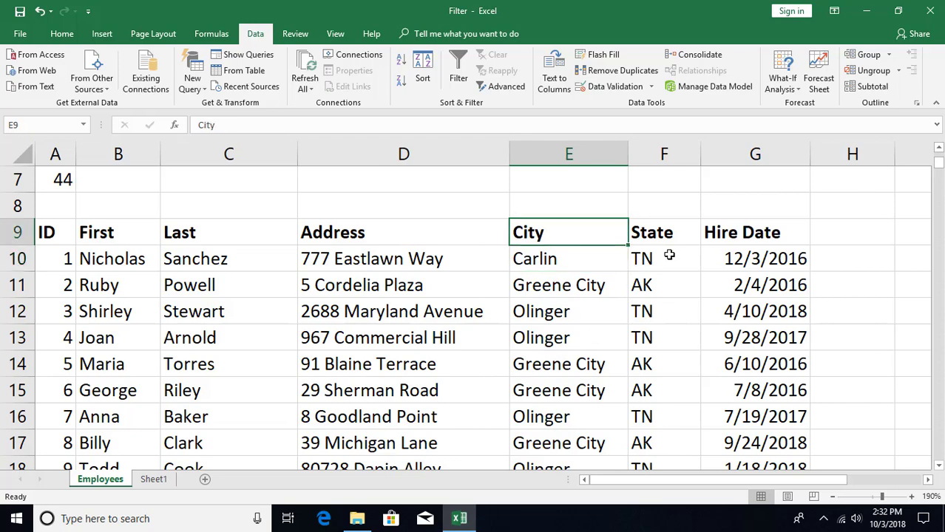
pyautogui.click(507, 87)
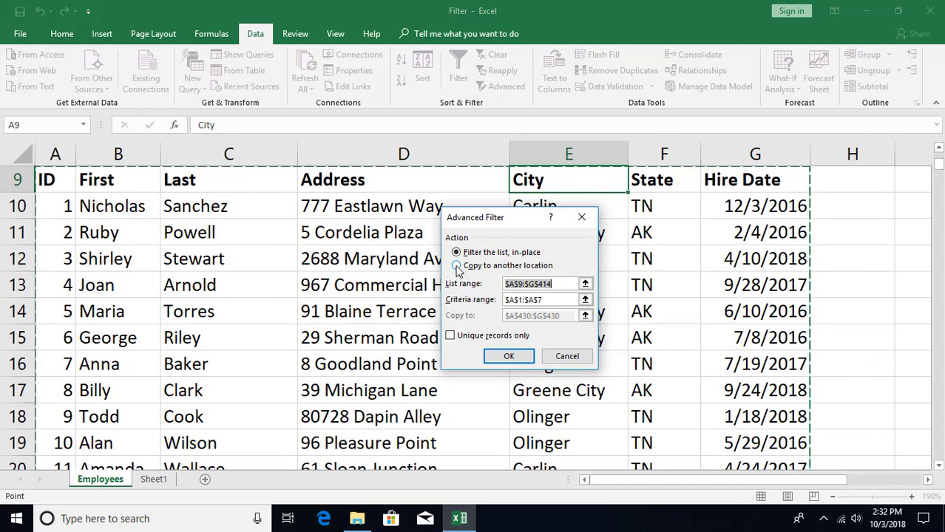
pyautogui.click(477, 268)
pyautogui.click(473, 252)
pyautogui.click(555, 299)
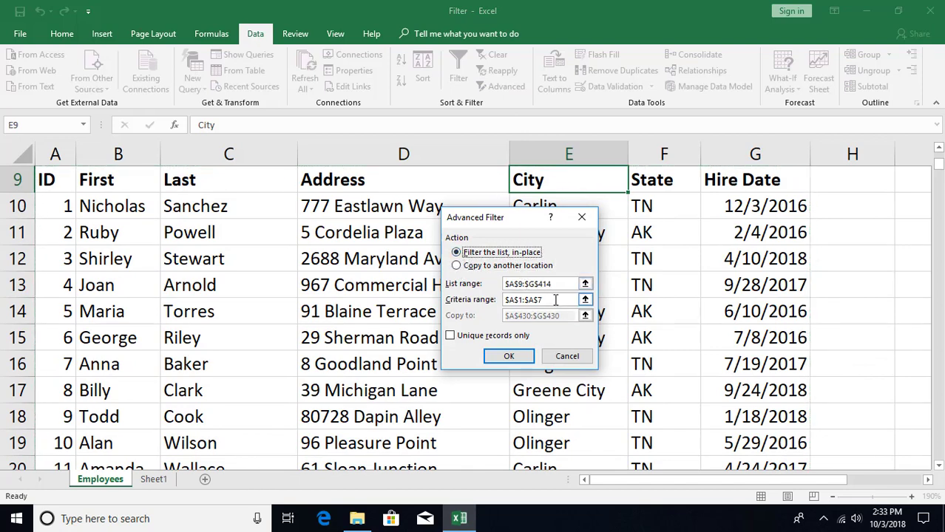
pyautogui.click(451, 335)
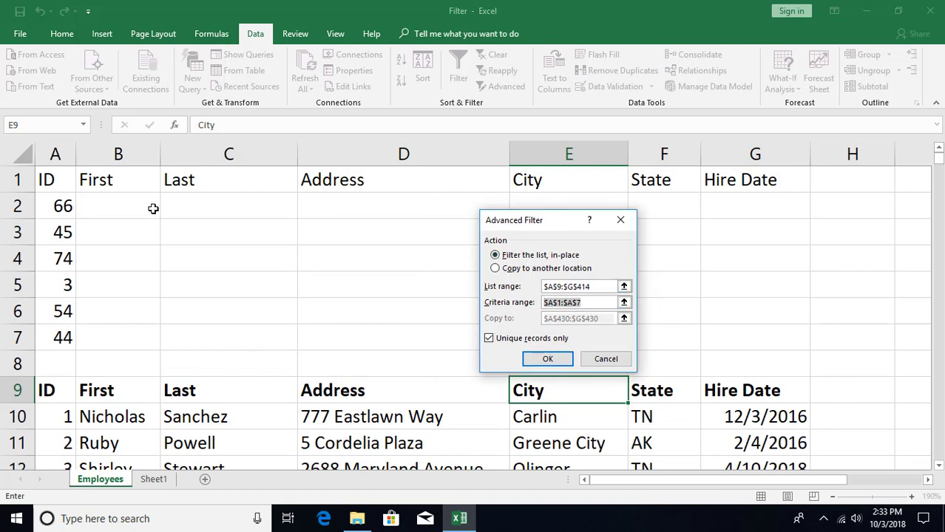
pyautogui.press('BackSpace')
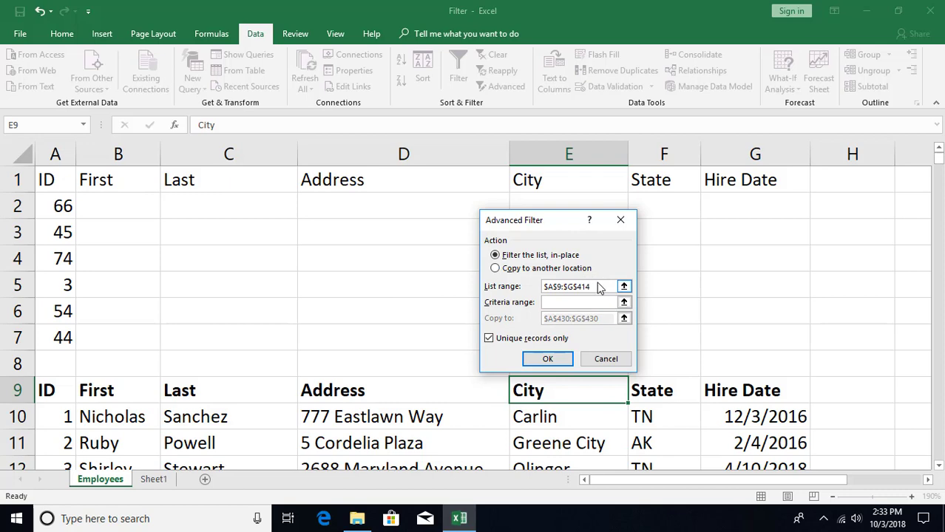
# Set the List range to $E$9:$E$414 and apply, showing 6 of 405 records
pyautogui.doubleClick(597, 286)
pyautogui.click(574, 183)
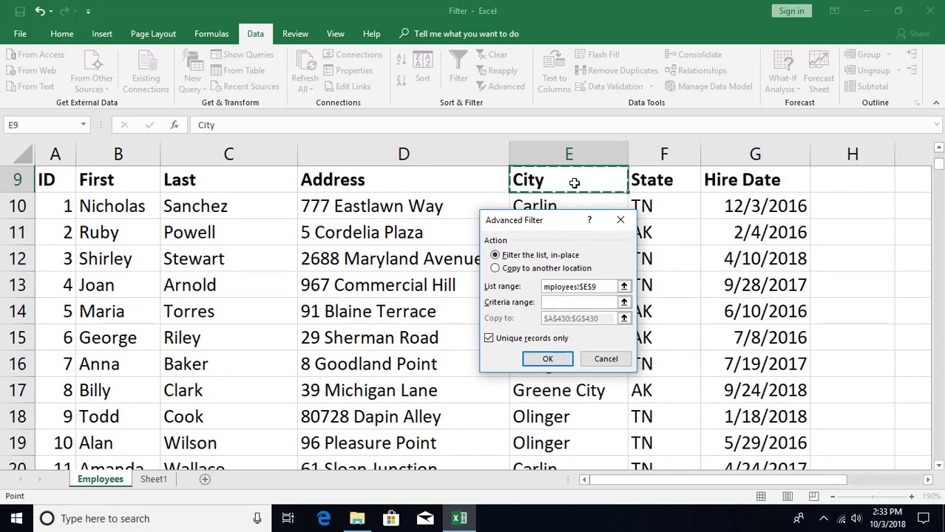
pyautogui.hotkey('ctrl', 'shift', 'Down')
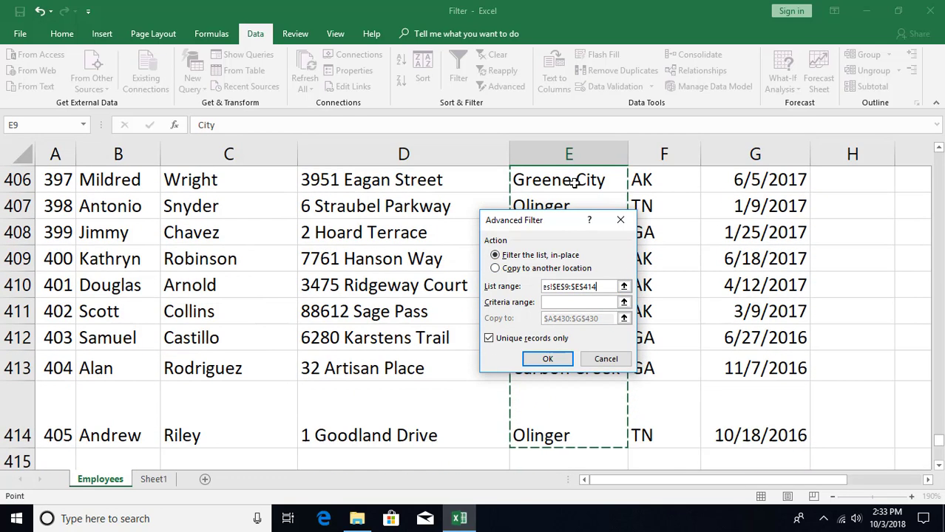
pyautogui.click(547, 360)
pyautogui.scroll(5, 543, 361)
pyautogui.scroll(-1, 555, 339)
pyautogui.scroll(-2, 562, 331)
pyautogui.scroll(2, 571, 315)
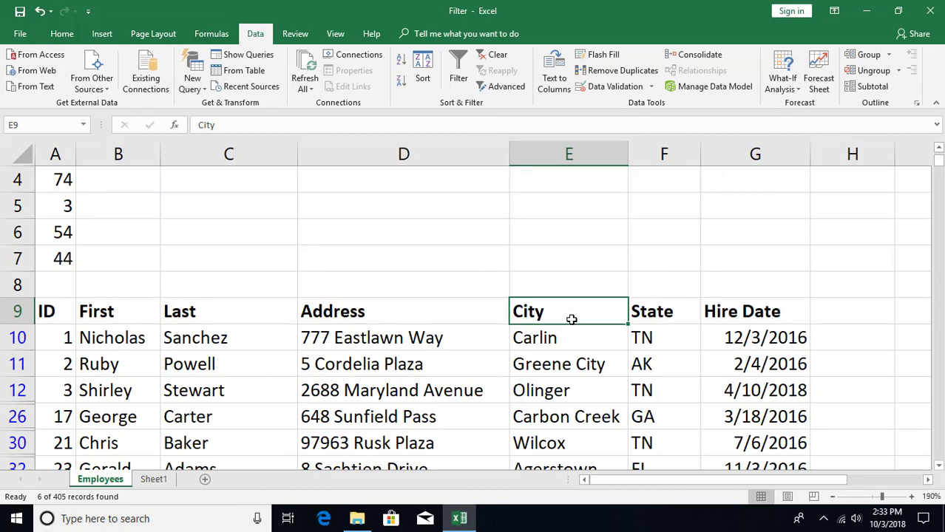
pyautogui.scroll(-1, 571, 318)
pyautogui.scroll(2, 534, 339)
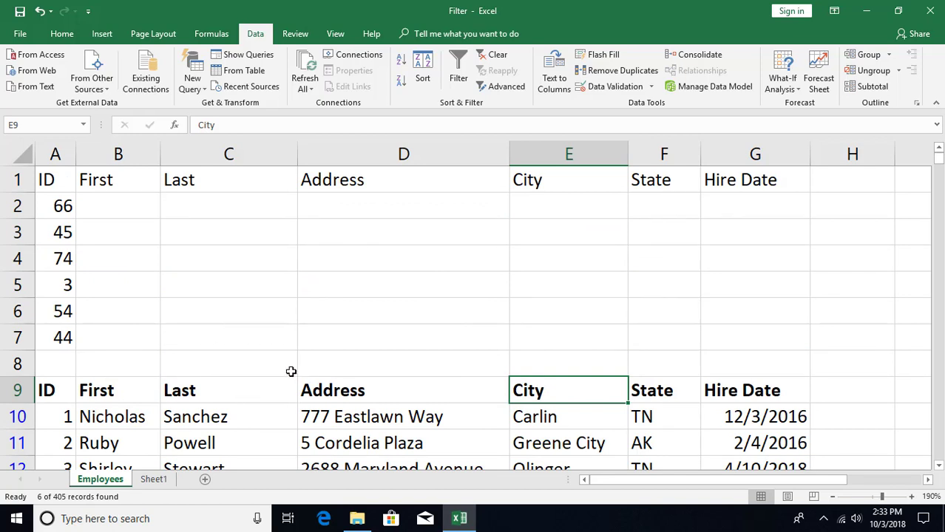
# Clear the filter to show all employees and delete the ID value 44 in A7
pyautogui.click(252, 416)
pyautogui.click(480, 59)
pyautogui.moveTo(52, 208); pyautogui.dragTo(56, 334)
pyautogui.click(56, 334)
pyautogui.press('Delete')
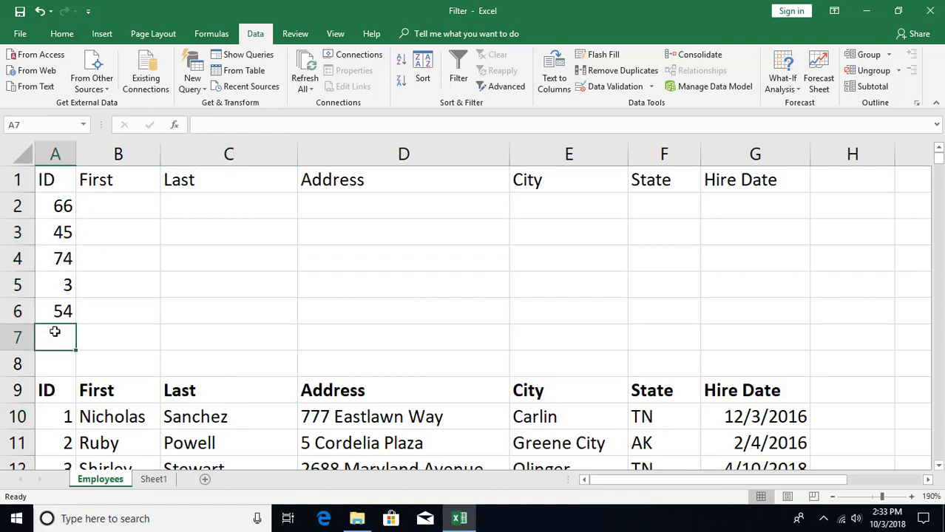
# Delete the remaining ID criteria values in A2:A6
pyautogui.click(56, 213)
pyautogui.doubleClick(56, 209)
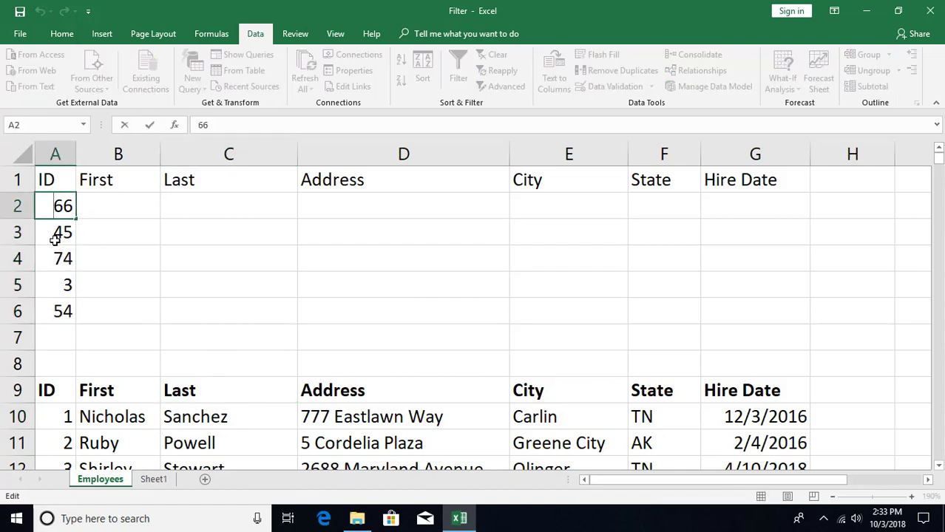
pyautogui.press('Escape')
pyautogui.moveTo(55, 212); pyautogui.dragTo(65, 309)
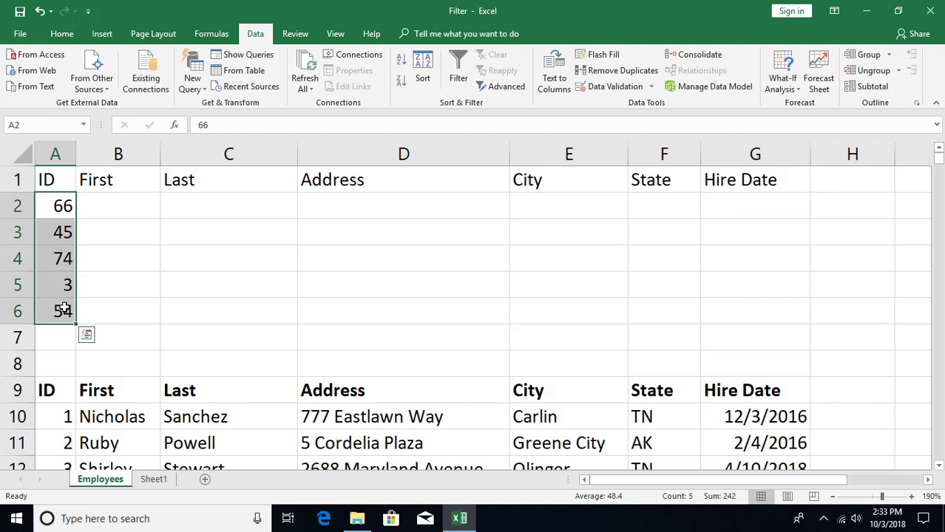
pyautogui.press('Delete')
pyautogui.click(387, 308)
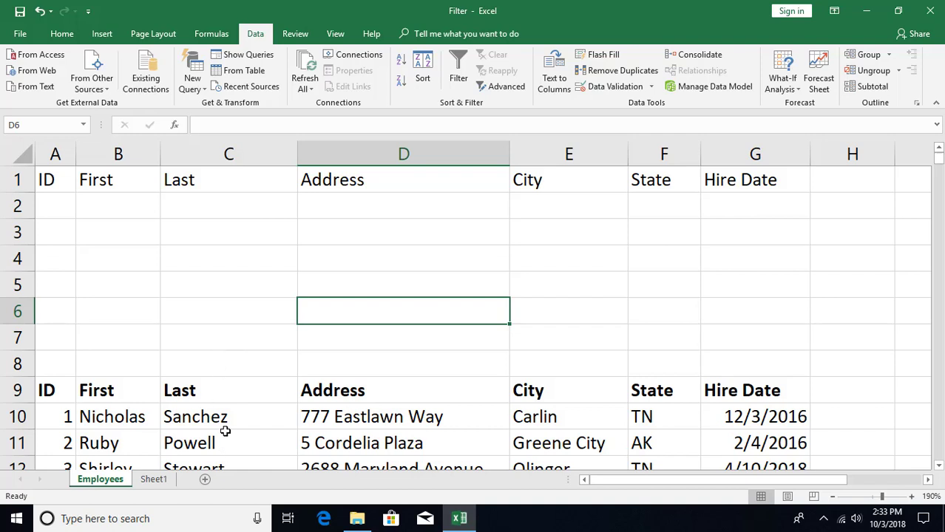
# Enter the criterion formula =LEN(C10)=5 in cell H2
pyautogui.click(853, 204)
pyautogui.write('=len')
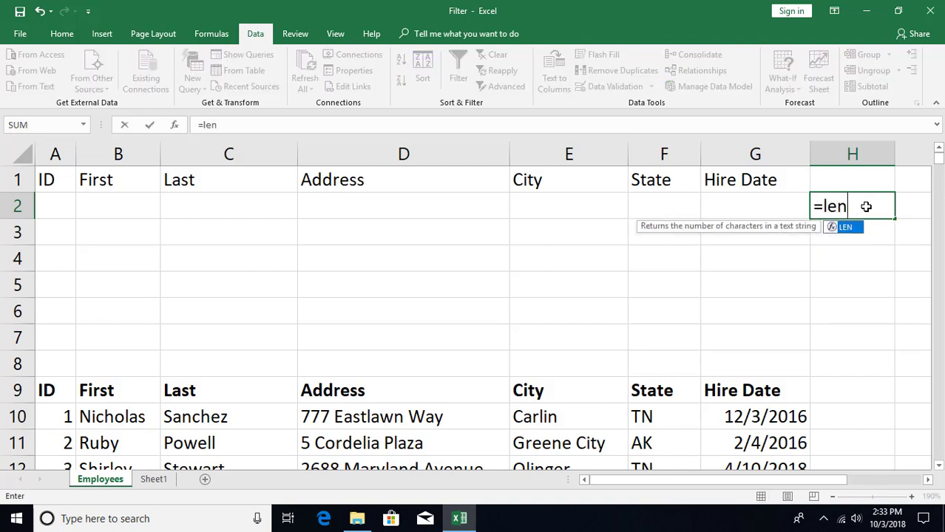
pyautogui.press('Tab')
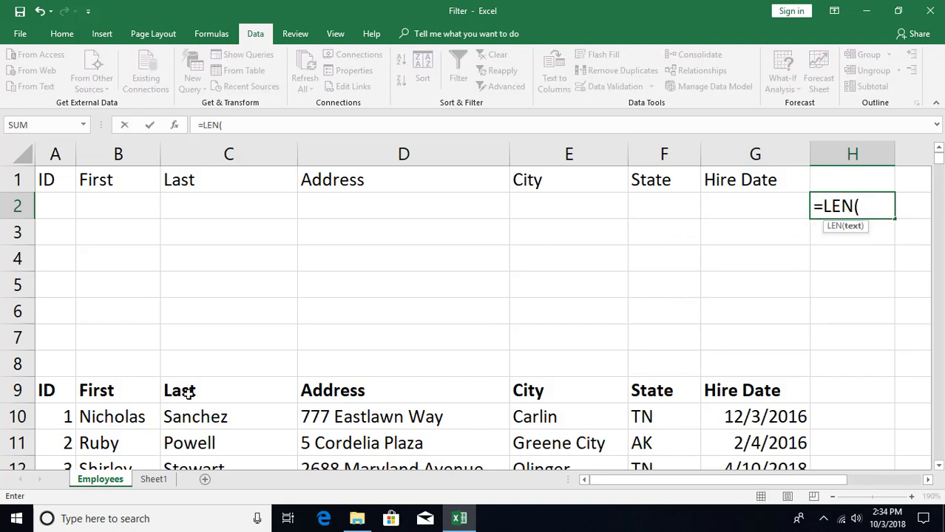
pyautogui.click(196, 418)
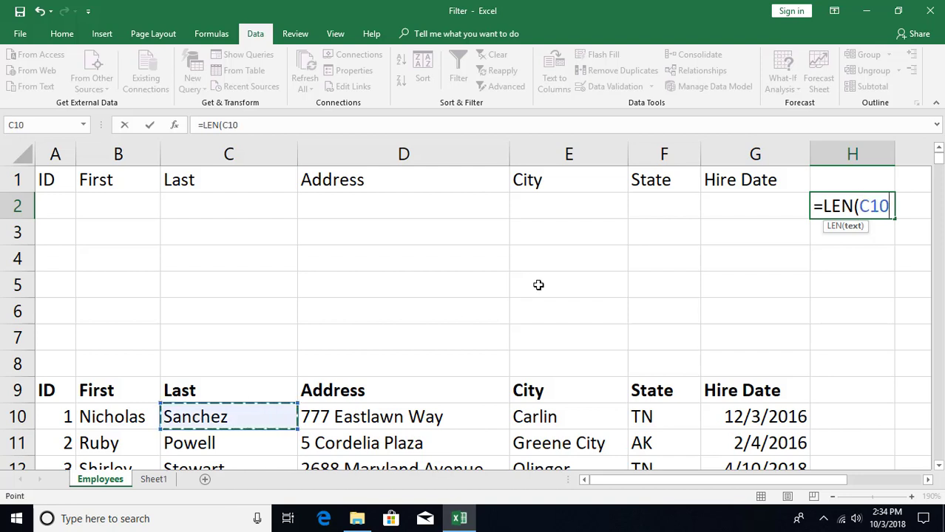
pyautogui.write(')=5')
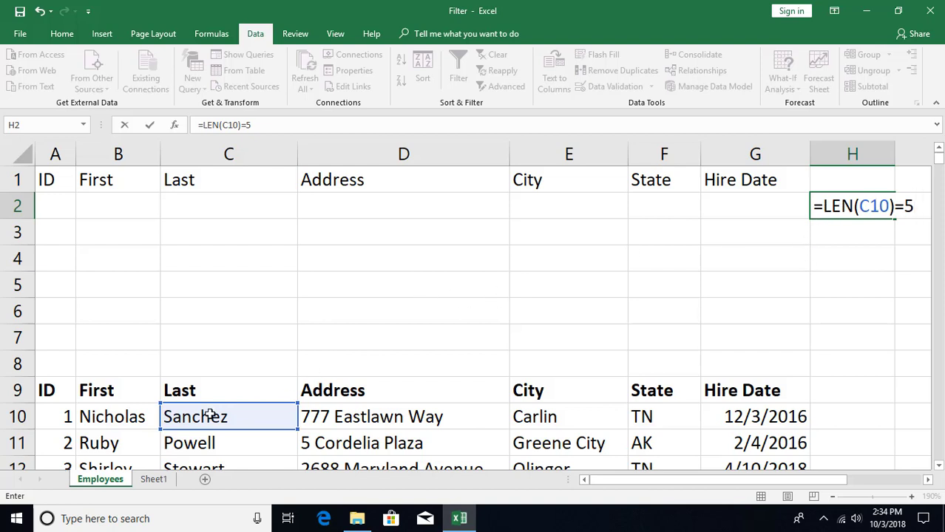
pyautogui.press('Return')
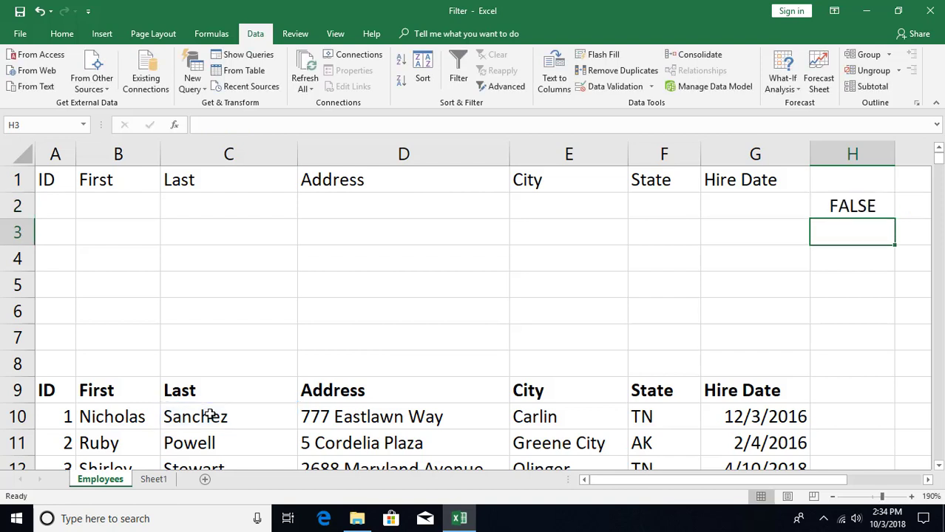
# Check the H2 formula under blank H1 and bring up Advanced Filter from the list
pyautogui.click(839, 179)
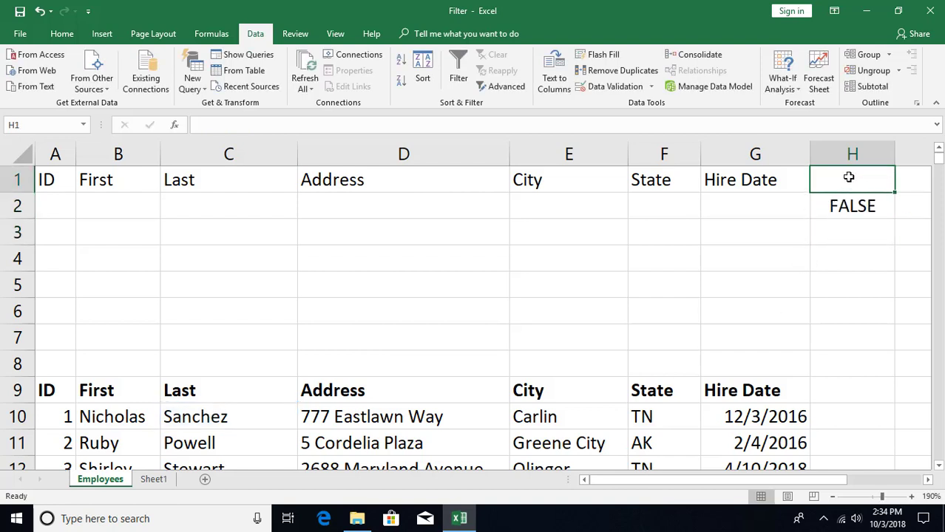
pyautogui.click(858, 207)
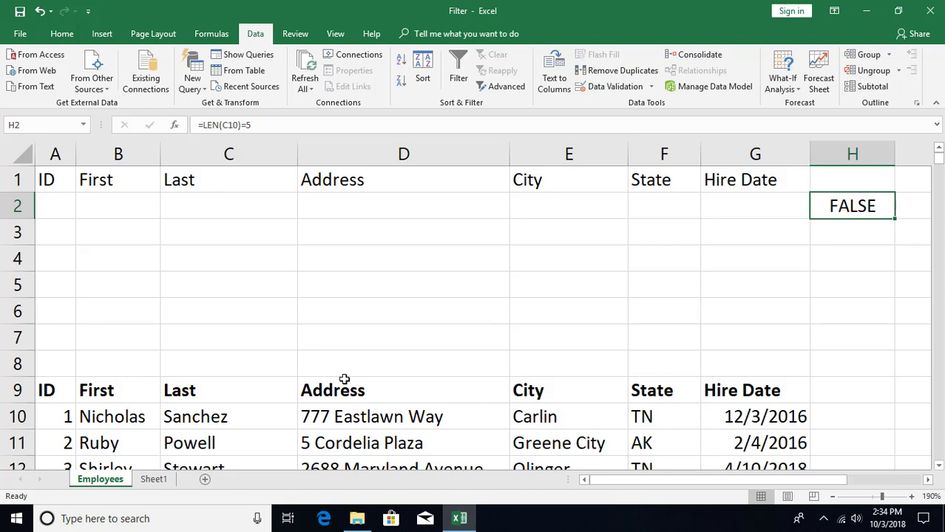
pyautogui.click(303, 418)
pyautogui.click(504, 87)
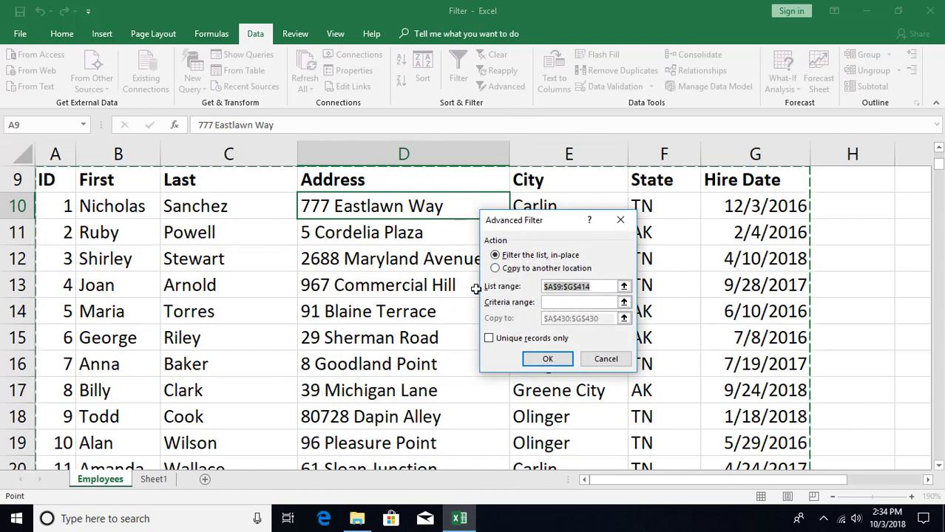
# Set the Criteria range to $H$1:$H$2 and apply, showing 72 of 405 records
pyautogui.click(558, 302)
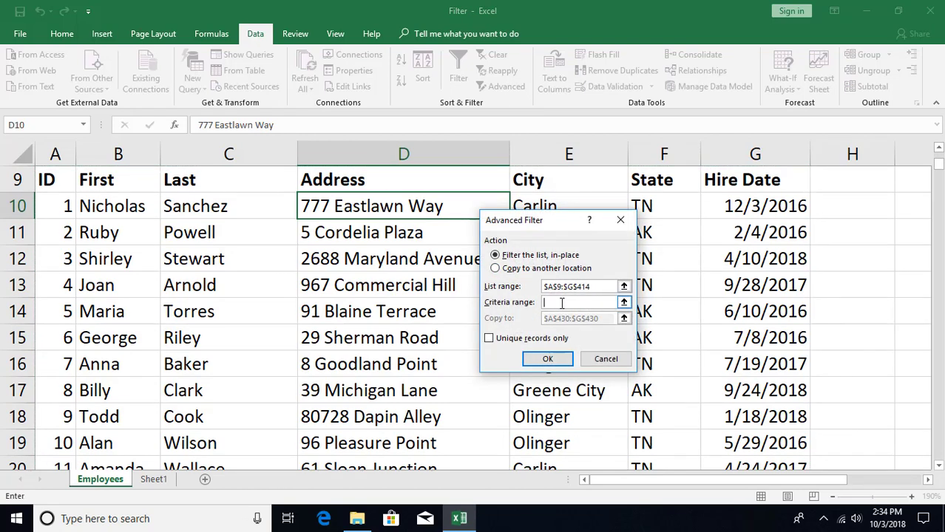
pyautogui.scroll(3, 745, 269)
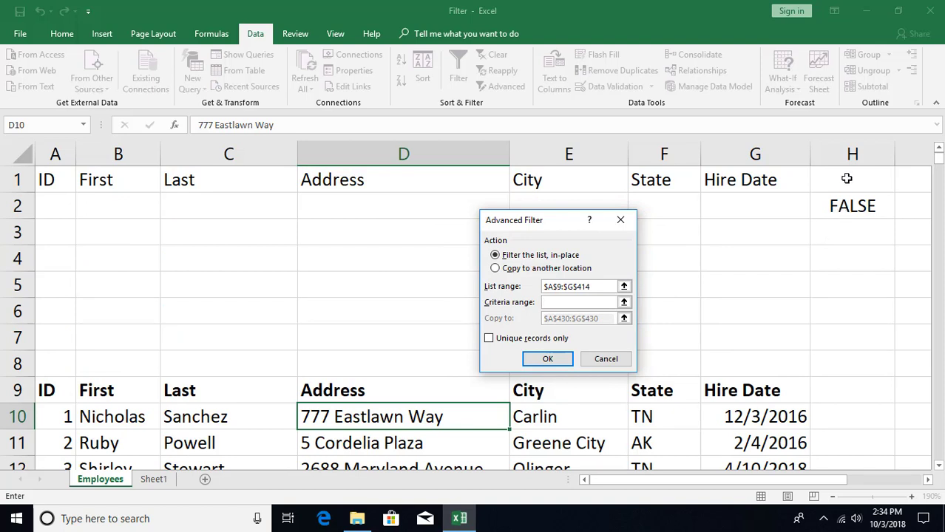
pyautogui.moveTo(846, 178); pyautogui.dragTo(840, 206)
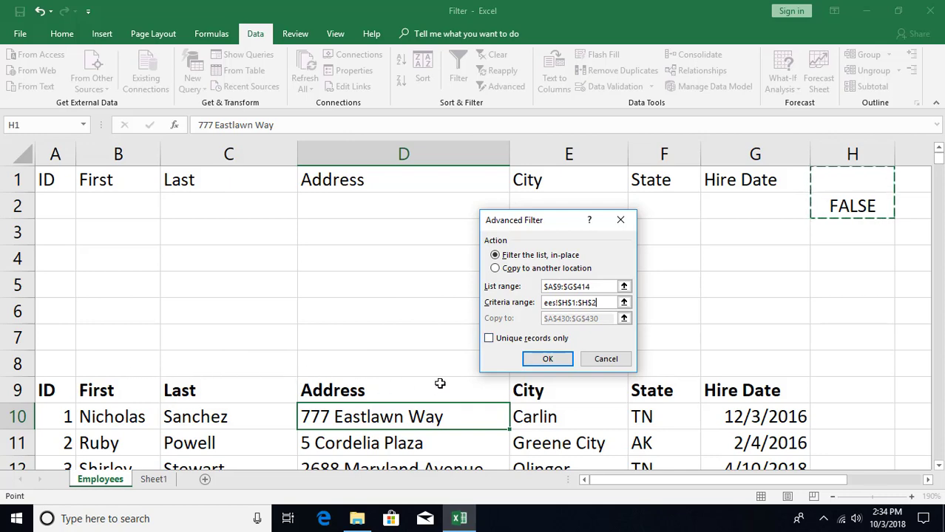
pyautogui.click(547, 359)
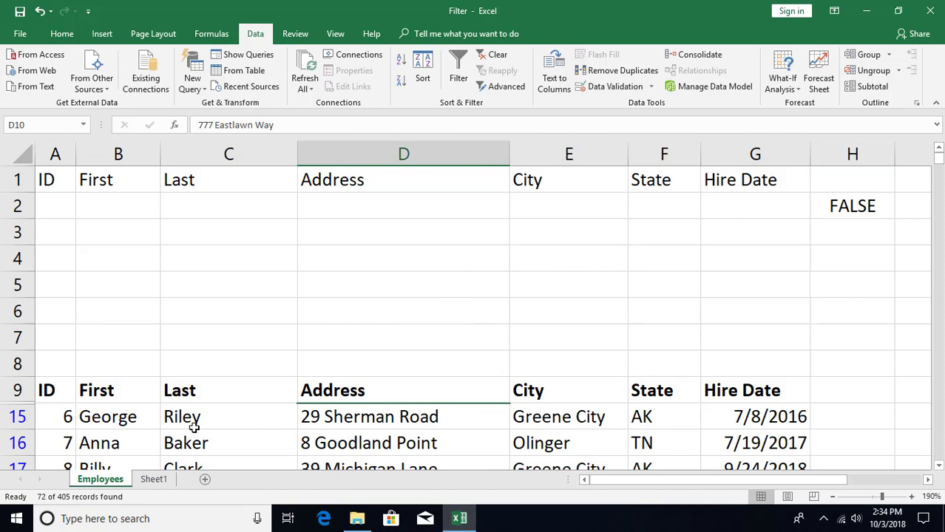
# Review the filtered five-letter last names such as Riley and the H2 criterion
pyautogui.click(196, 425)
pyautogui.scroll(-1, 235, 408)
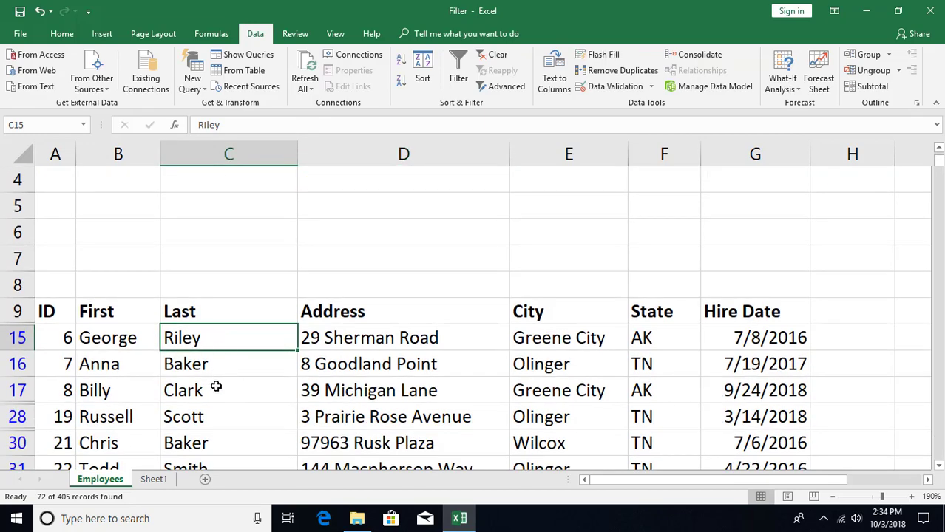
pyautogui.scroll(-2, 222, 384)
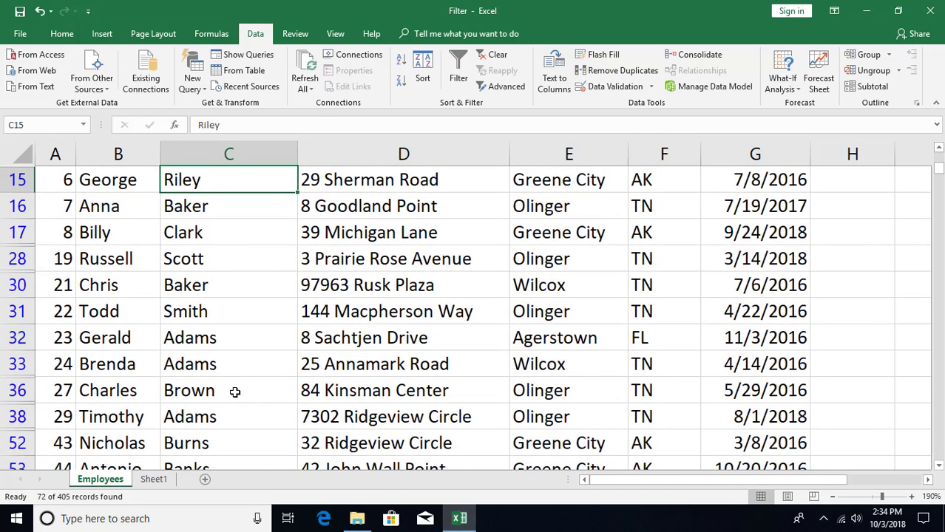
pyautogui.scroll(3, 237, 398)
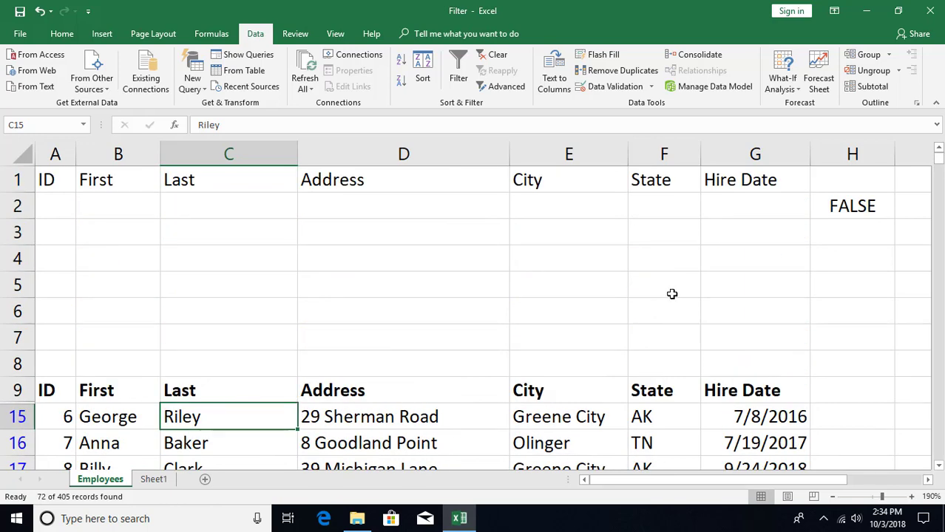
pyautogui.click(846, 208)
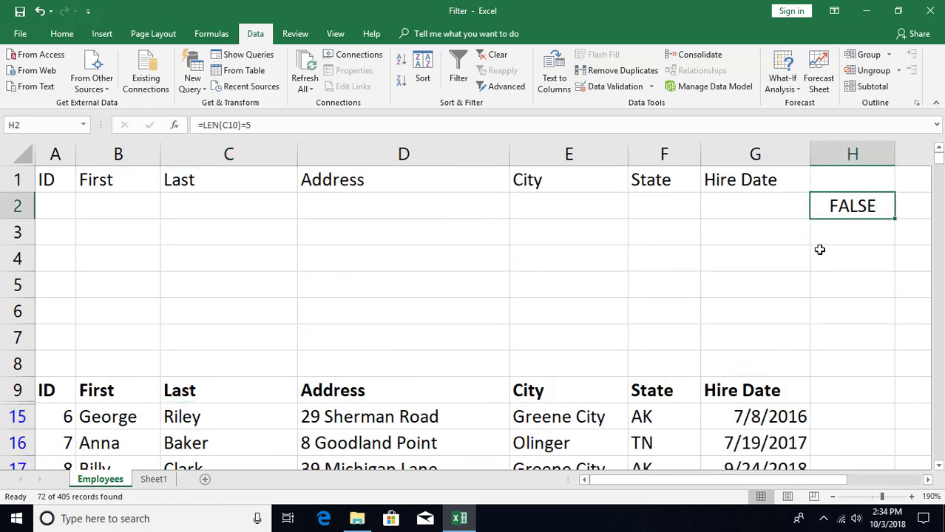